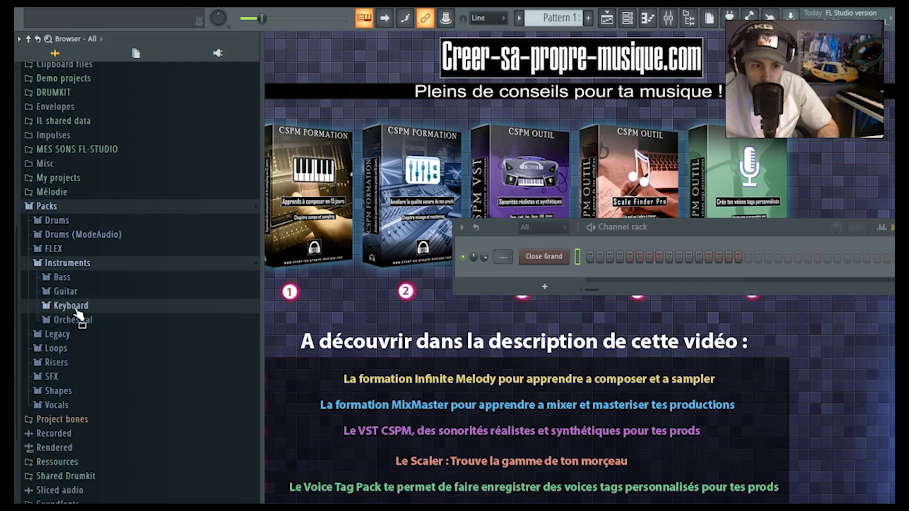
- Show the Keyboard instruments in the browser, hide the browser and reposition the channel rack in the freed workspace
left_click(82, 309)
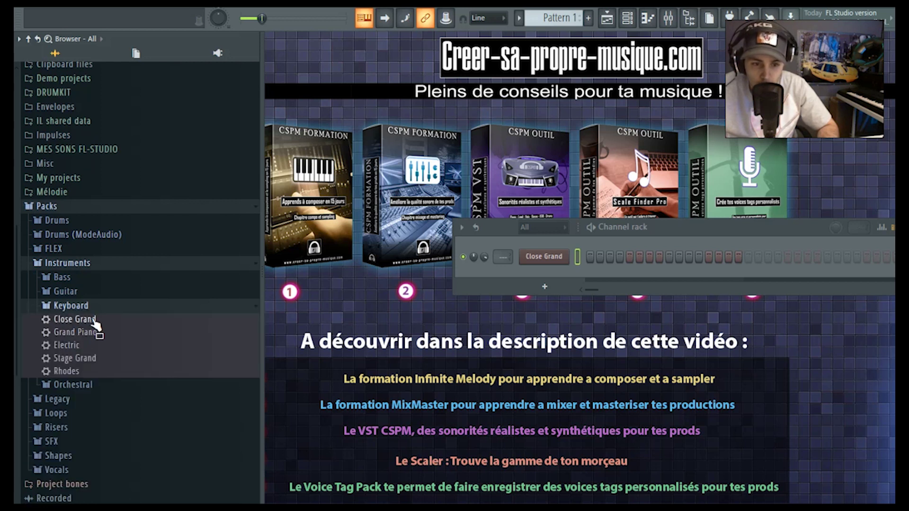
left_click_drag(639, 242, 467, 241)
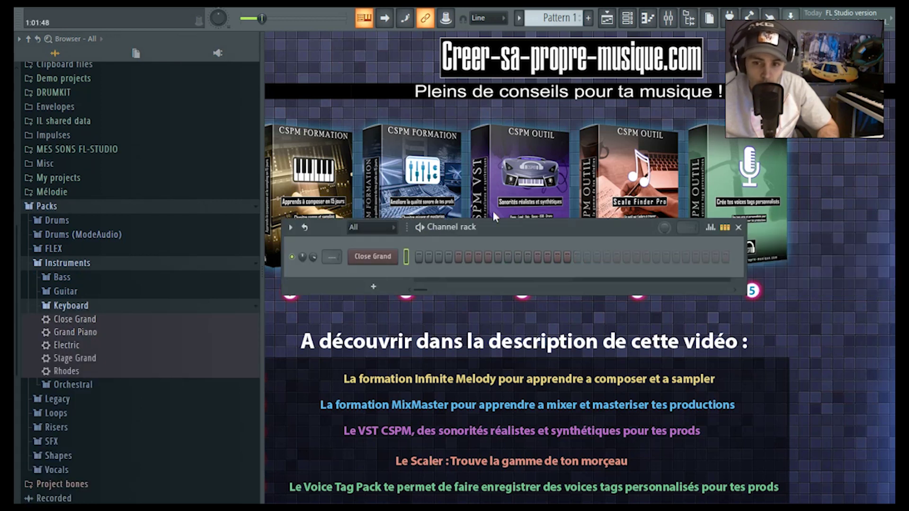
left_click(689, 24)
left_click_drag(331, 228, 479, 248)
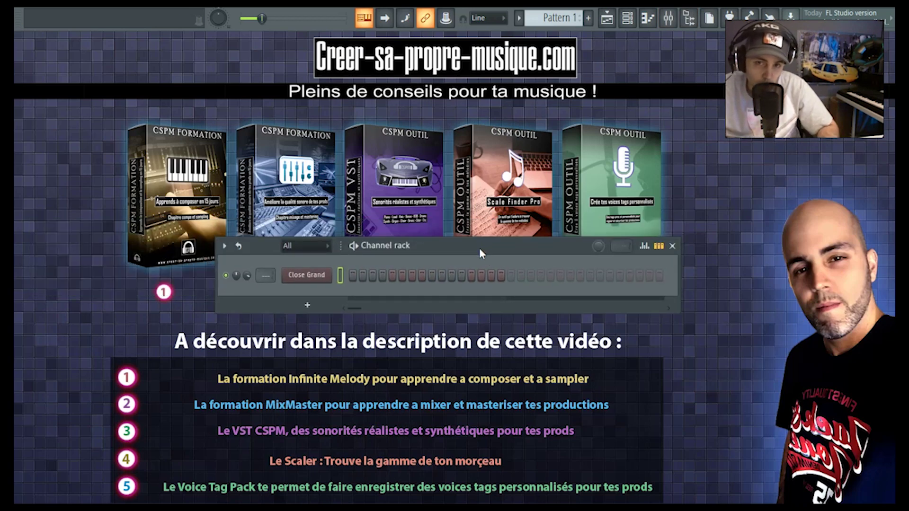
- Open the piano roll for the Close Grand channel and place one-bar G5 notes in bars 1 and 2, playing them back
key("F7")
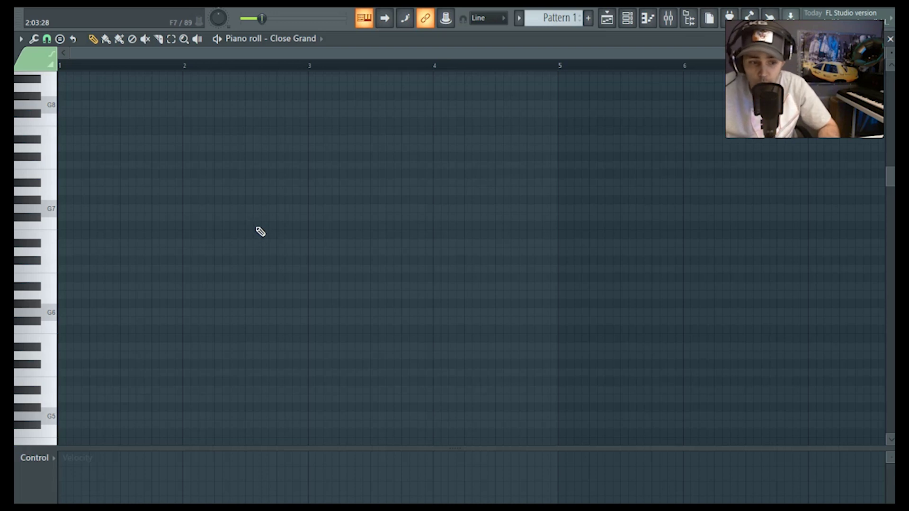
scroll(260, 229, "down", 6)
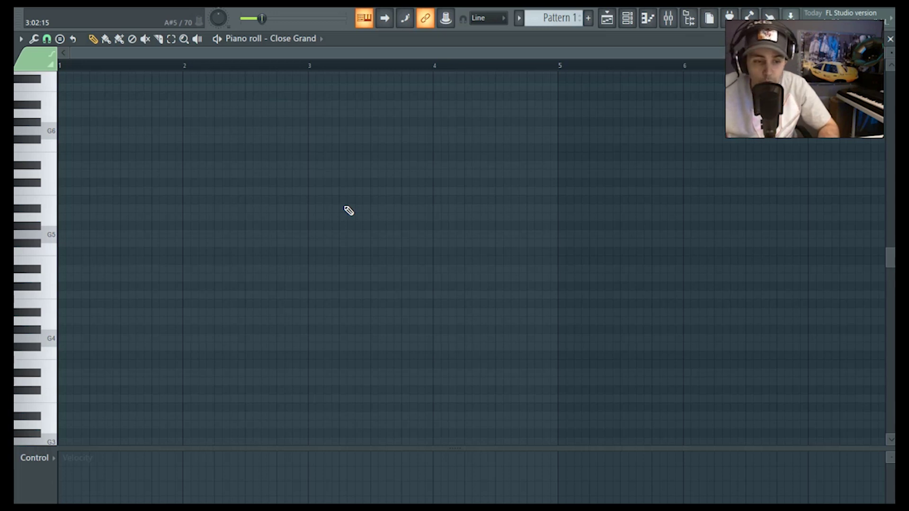
left_click_drag(93, 241, 67, 235)
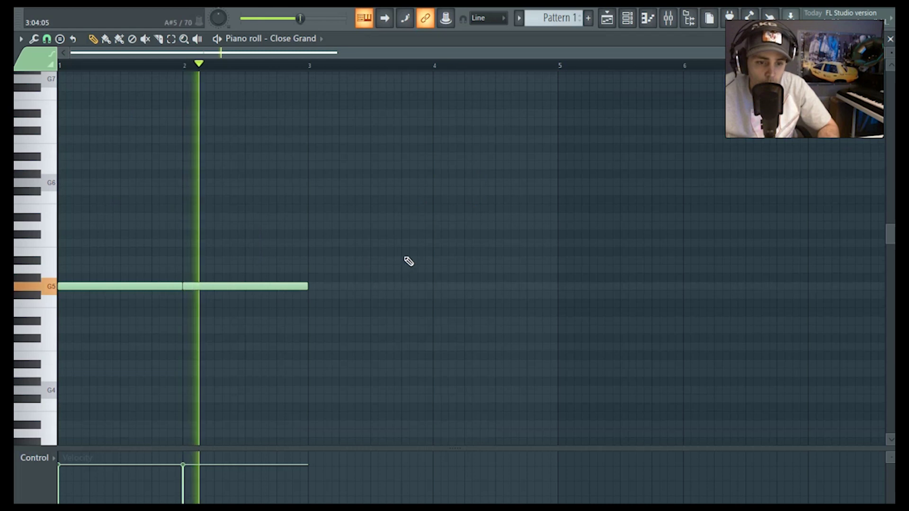
key("space")
key("space")
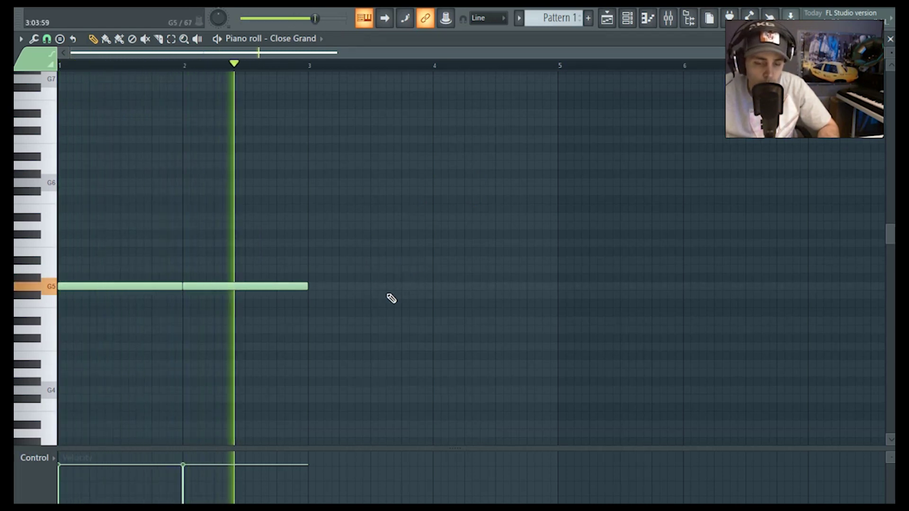
key("space")
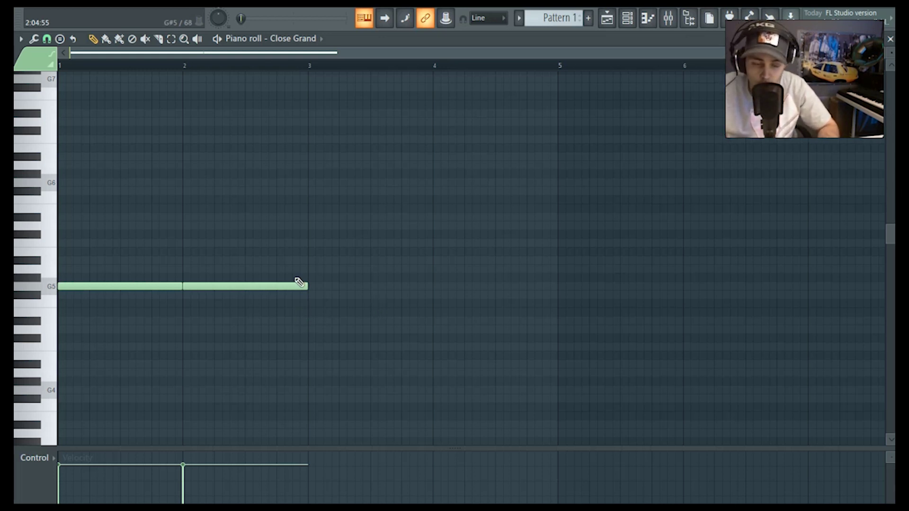
key("space")
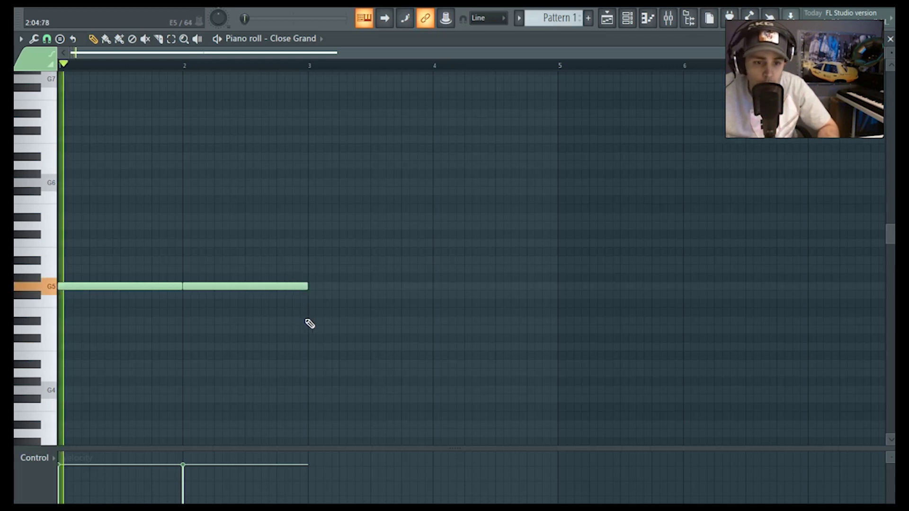
- Continue the root notes with a one-bar C5 in bar 3 and a one-bar D5 in bar 4, and play them back
left_click(309, 322)
left_click_drag(352, 323, 352, 349)
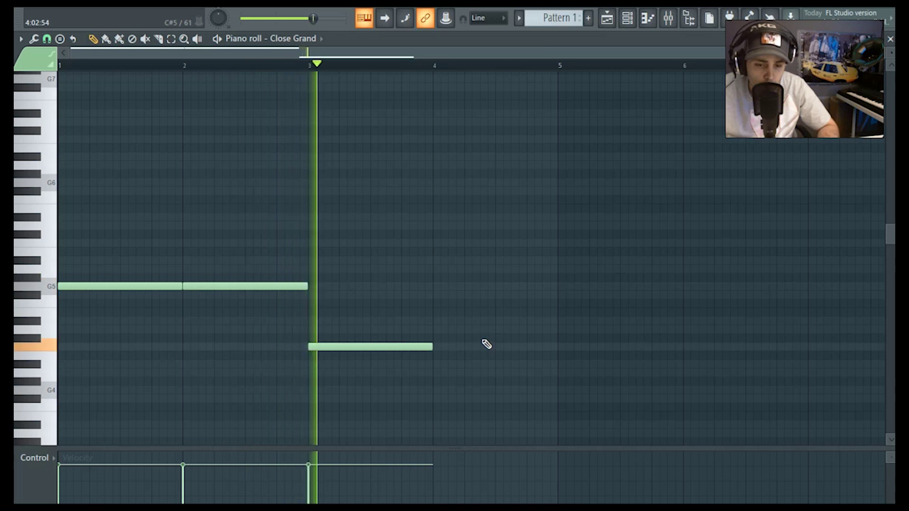
left_click(441, 330)
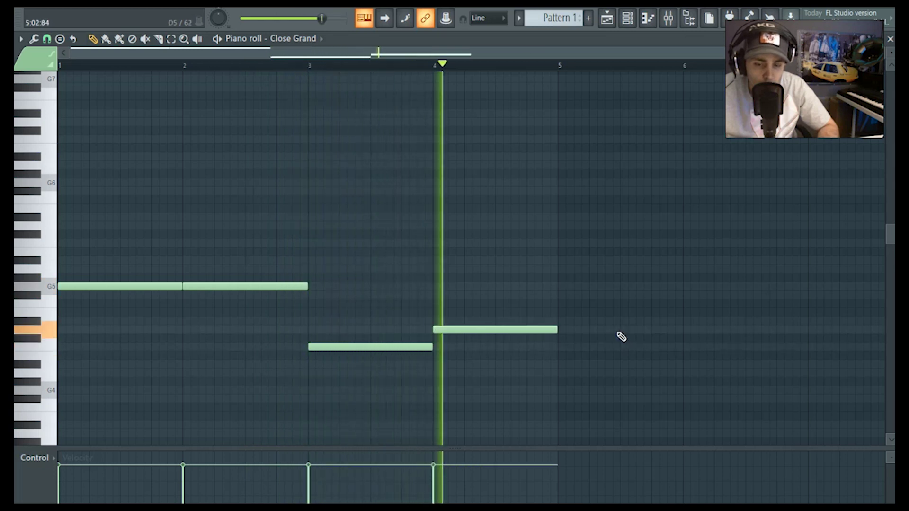
left_click(312, 209)
right_click(311, 209)
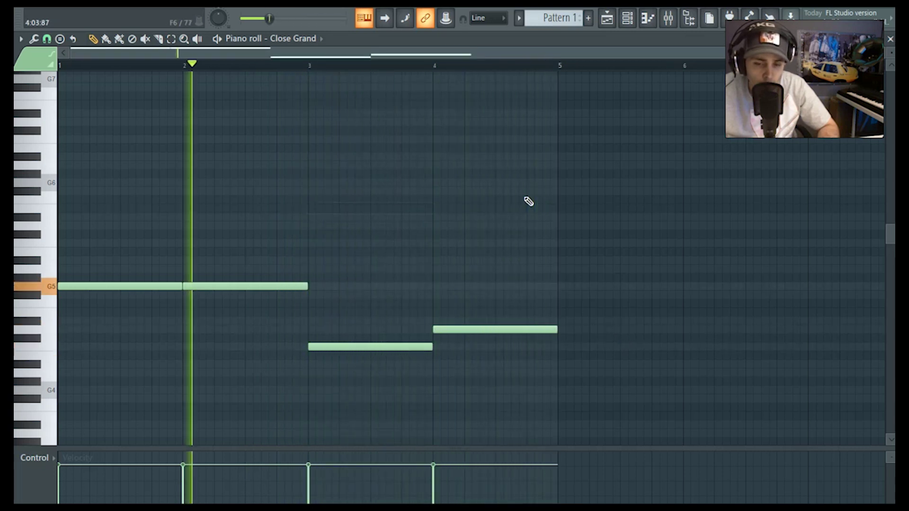
key("space")
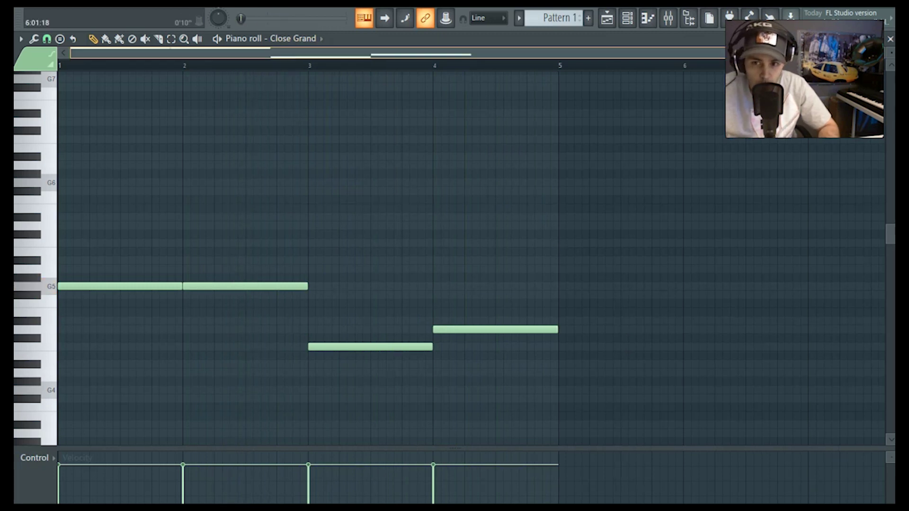
- Build three-note chords on the G5 roots in bars 1 and 2 by adding one-bar A#5 and D6 notes
scroll(282, 182, "up", 1)
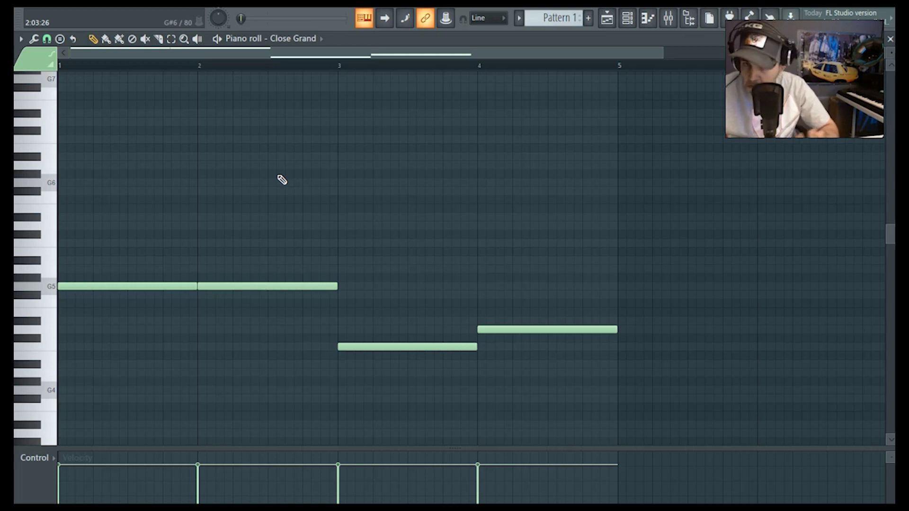
left_click(74, 259)
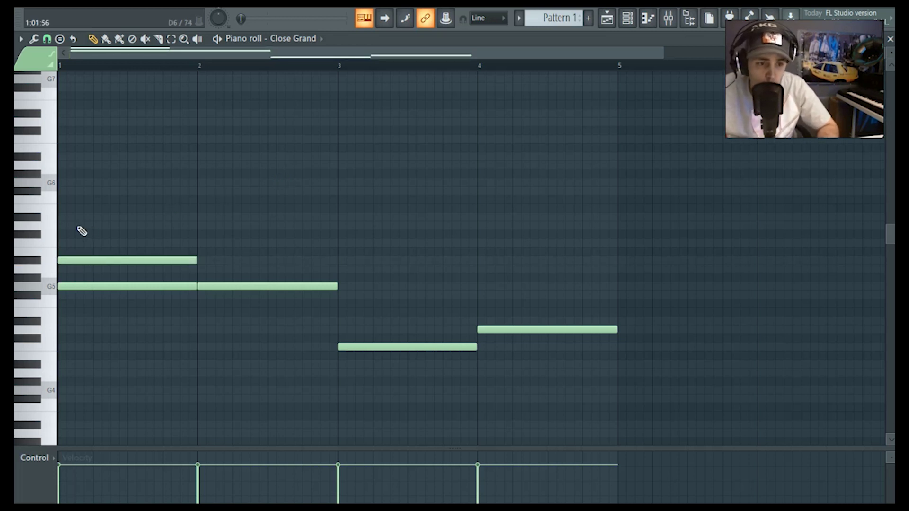
left_click(79, 226)
key("space")
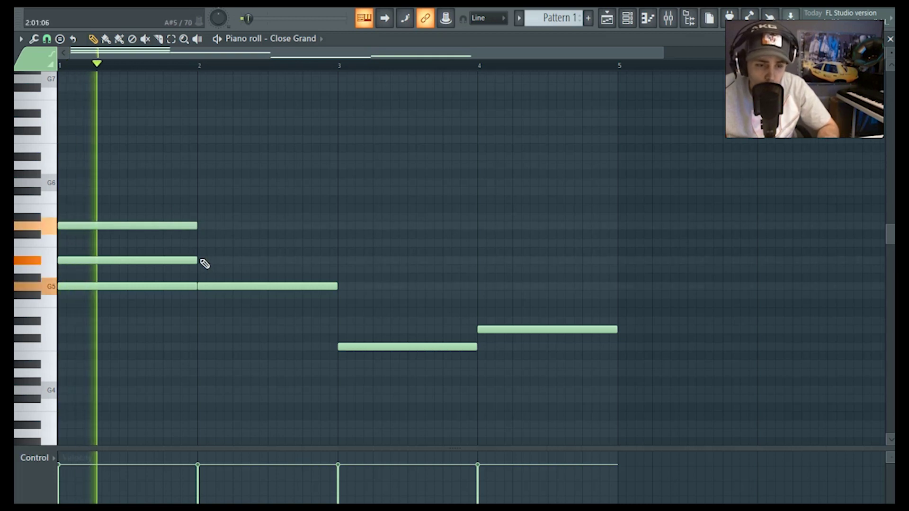
left_click(204, 261)
left_click(204, 227)
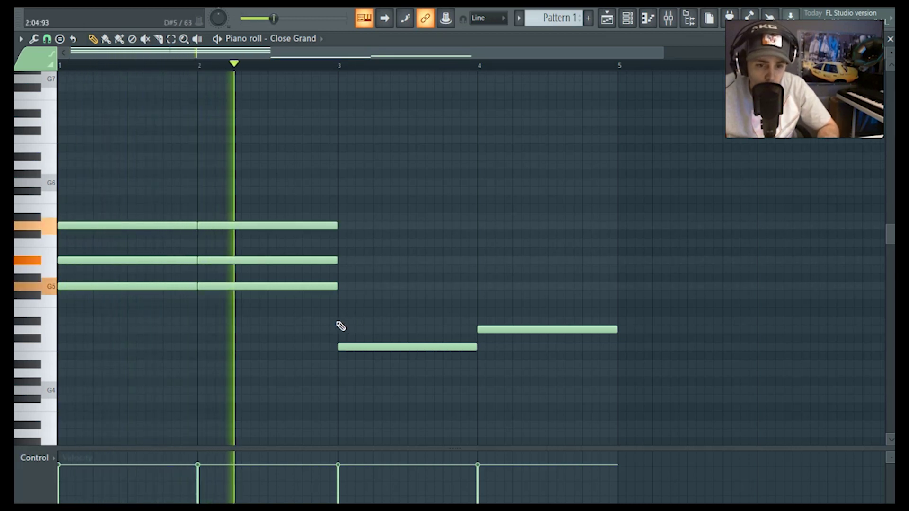
- Complete the bar 3 chord above C5 with one-bar D#5 and G5 notes, and replay the progression
left_click(343, 321)
left_click(344, 295)
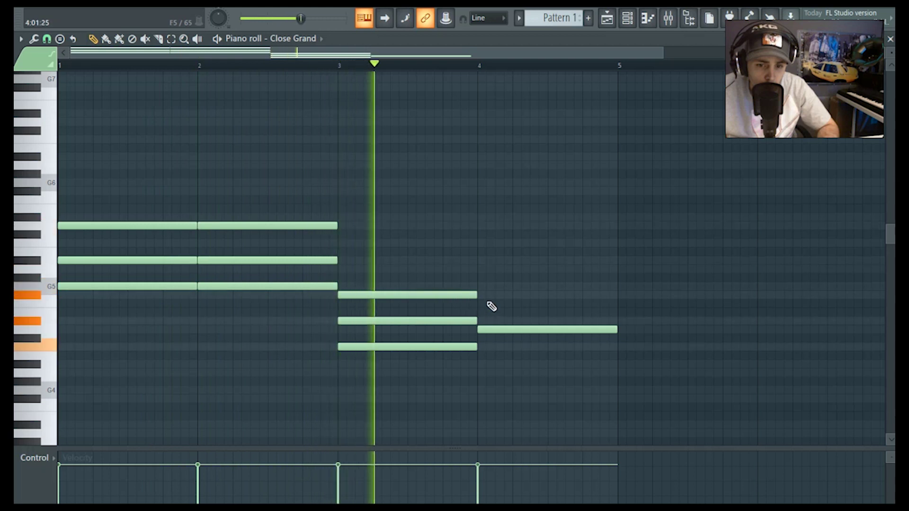
key("space")
left_click_drag(365, 295, 362, 287)
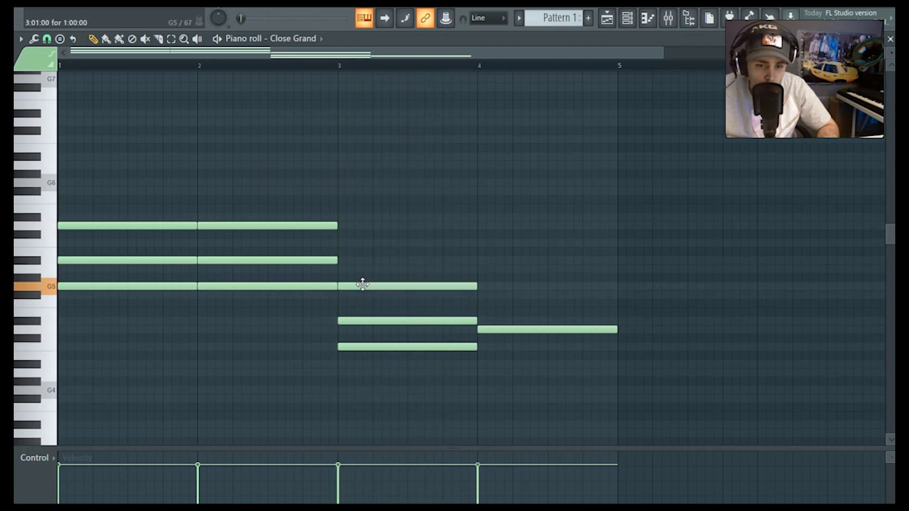
key("space")
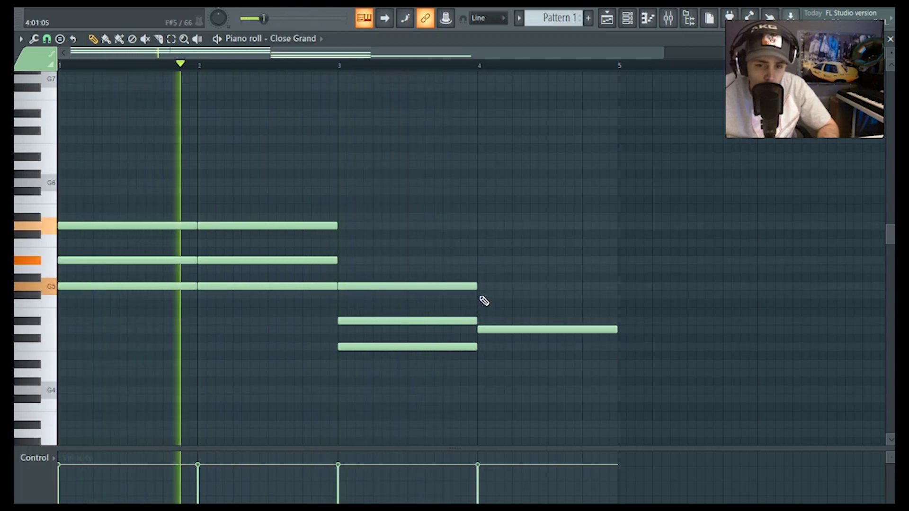
- Complete the bar 4 chord above D5 with one-bar F#5 and A5 notes, and stop playback after listening
left_click(485, 295)
left_click(487, 269)
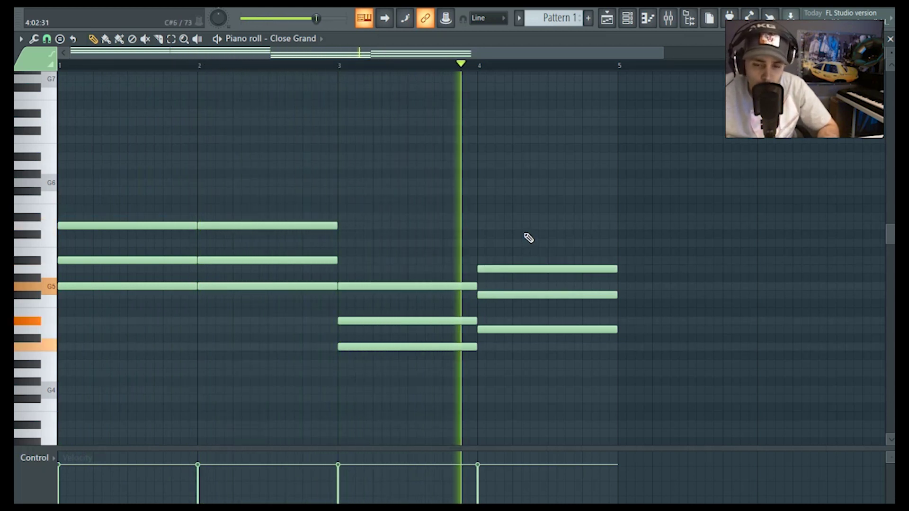
scroll(485, 237, "up", 1)
key("space")
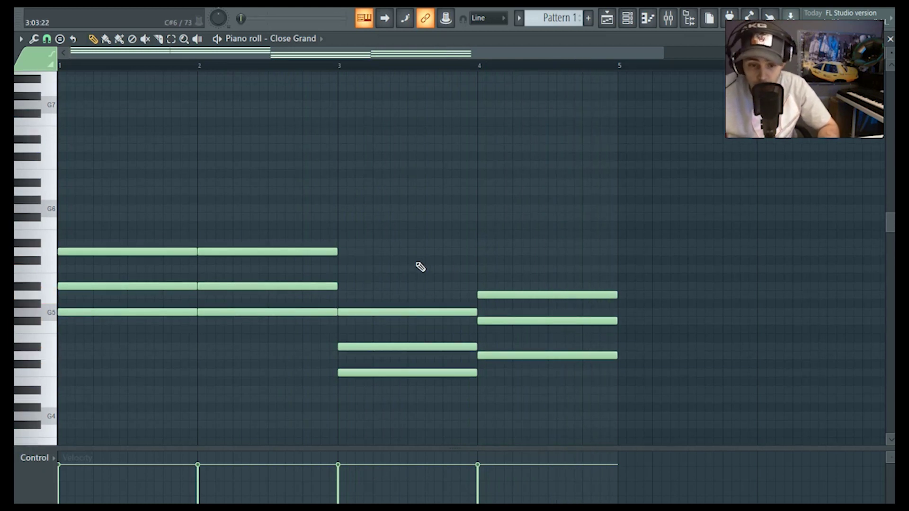
- Start a high melody above the chords with one-bar G7 notes at the start of bars 1 and 2, and play it back
scroll(419, 267, "up", 3)
scroll(419, 266, "down", 3)
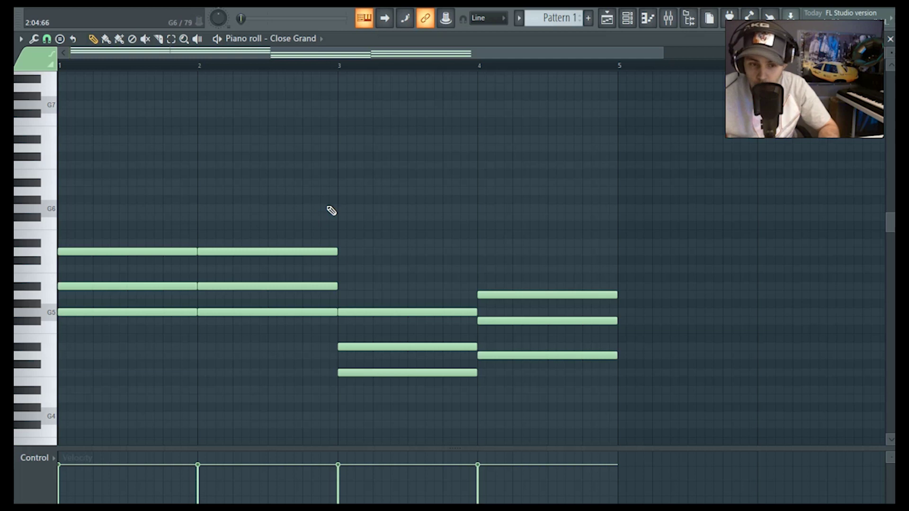
scroll(288, 288, "up", 3)
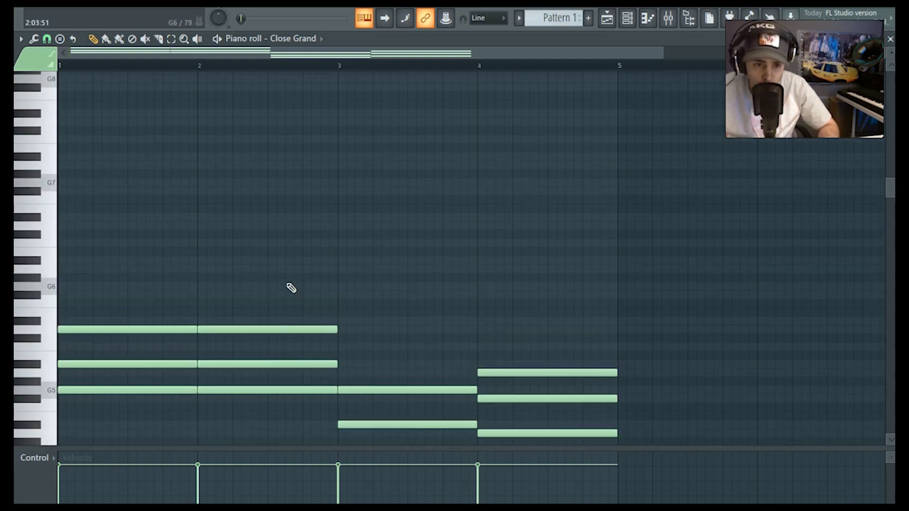
scroll(289, 286, "up", 2)
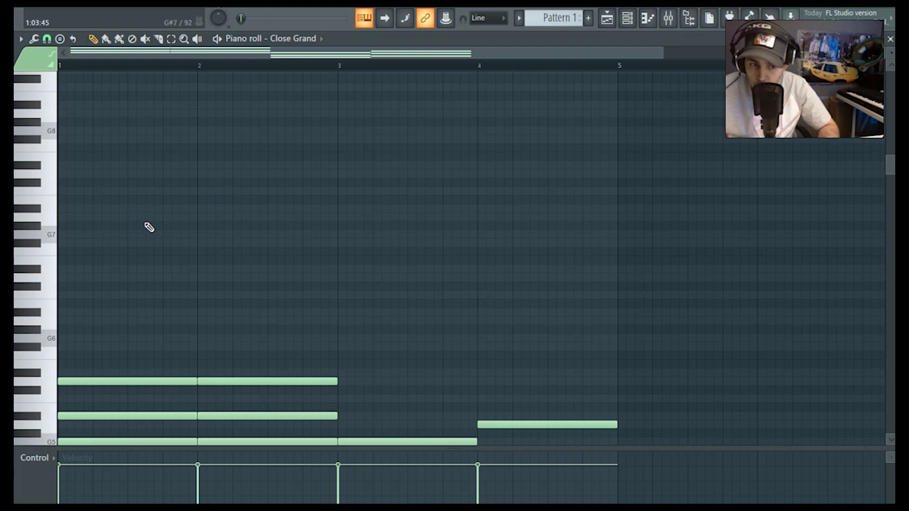
left_click(69, 236)
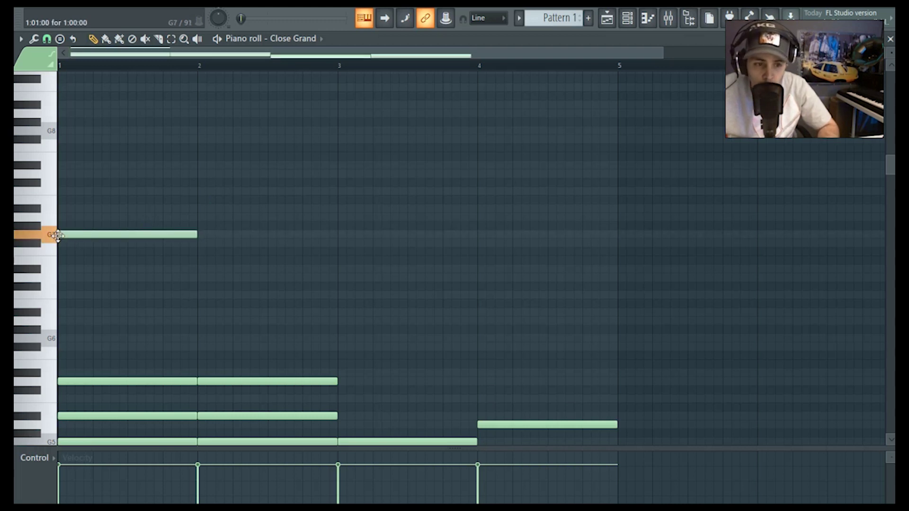
key("space")
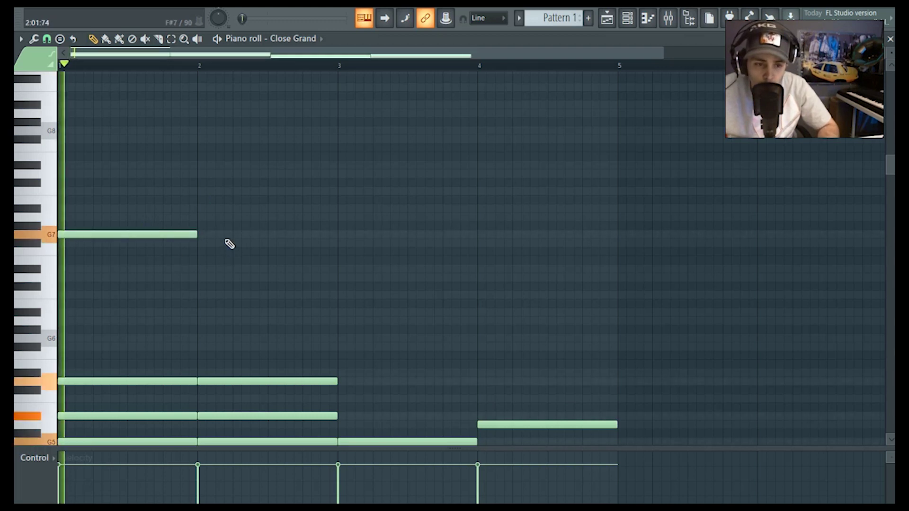
left_click(201, 235)
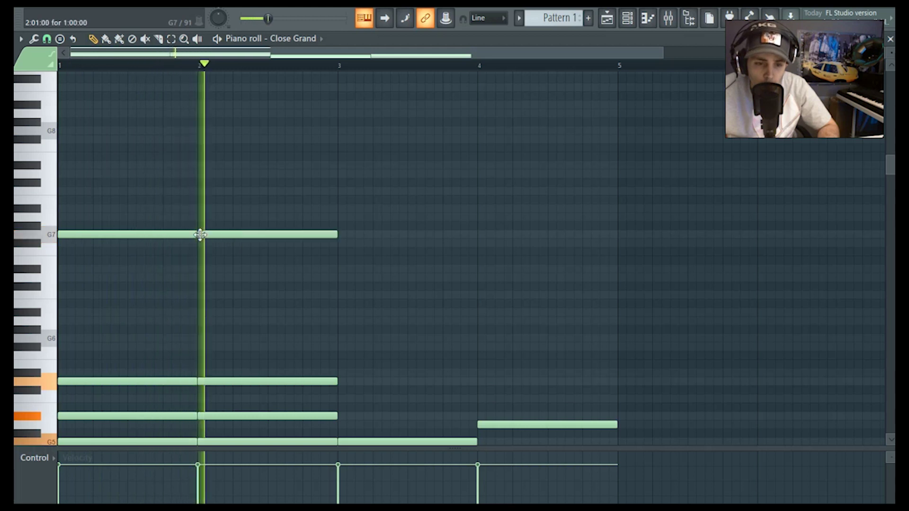
key("space")
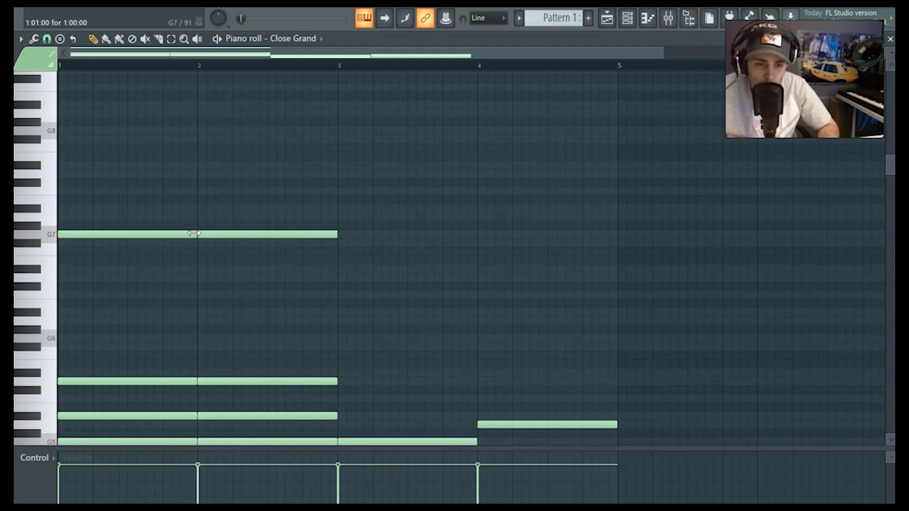
- Shorten both G7 melody notes in bars 1 and 2 to half a bar each and listen to the result
left_click_drag(194, 234, 128, 234)
key("space")
left_click_drag(335, 236, 268, 246)
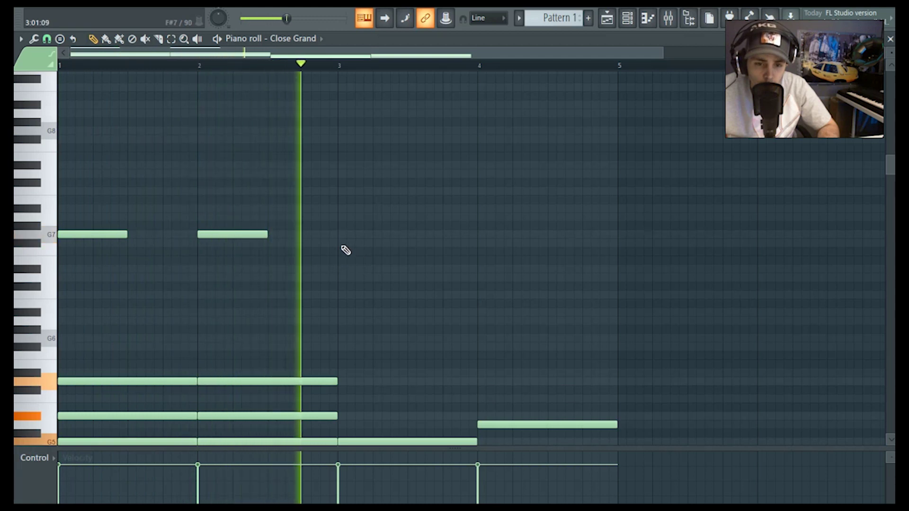
key("space")
- Add half-bar A7 melody notes at the start of bars 3 and 4, and play back the pattern
left_click(338, 217)
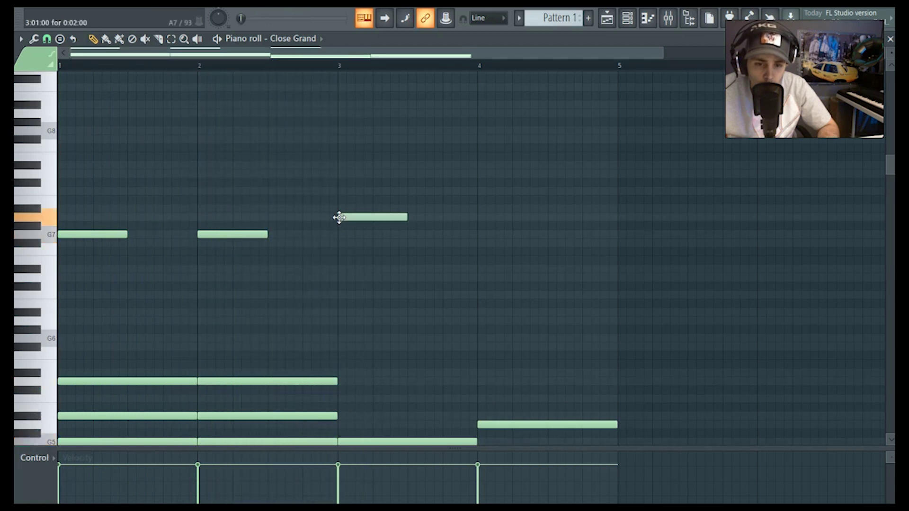
key("space")
scroll(470, 236, "up", 1)
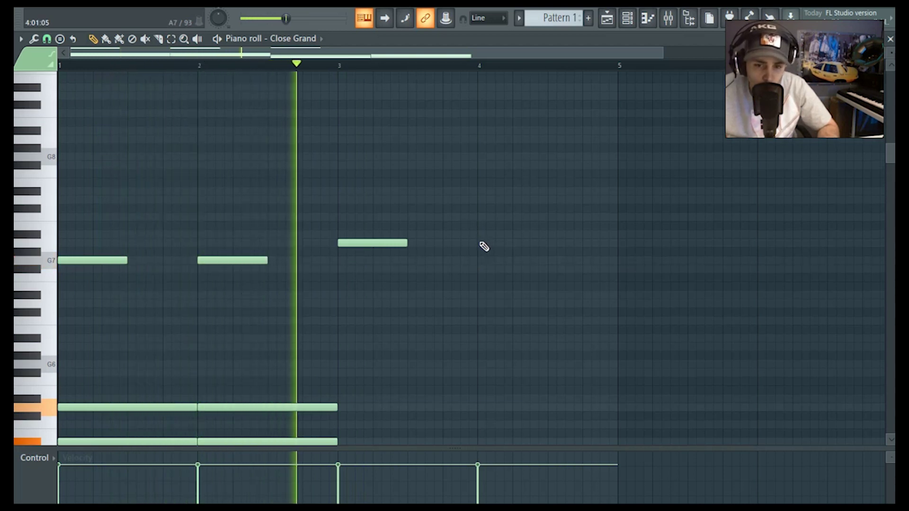
left_click(484, 247)
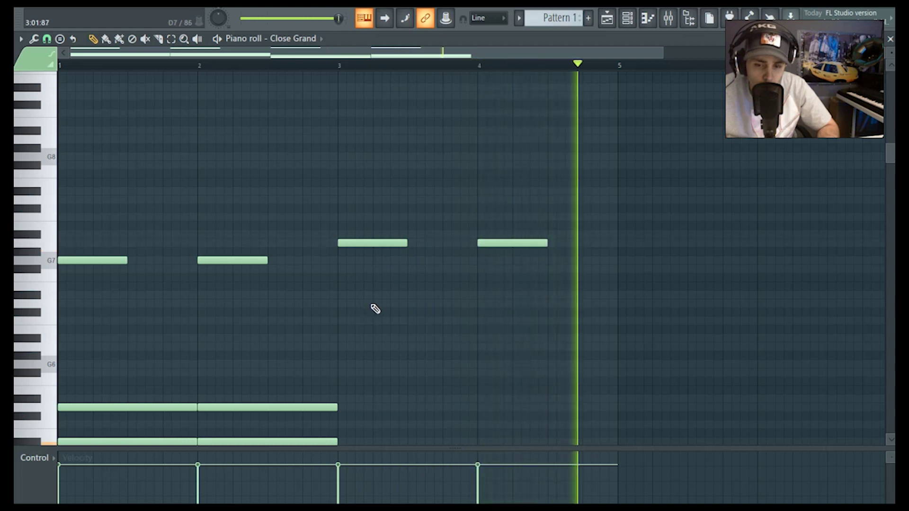
key("space")
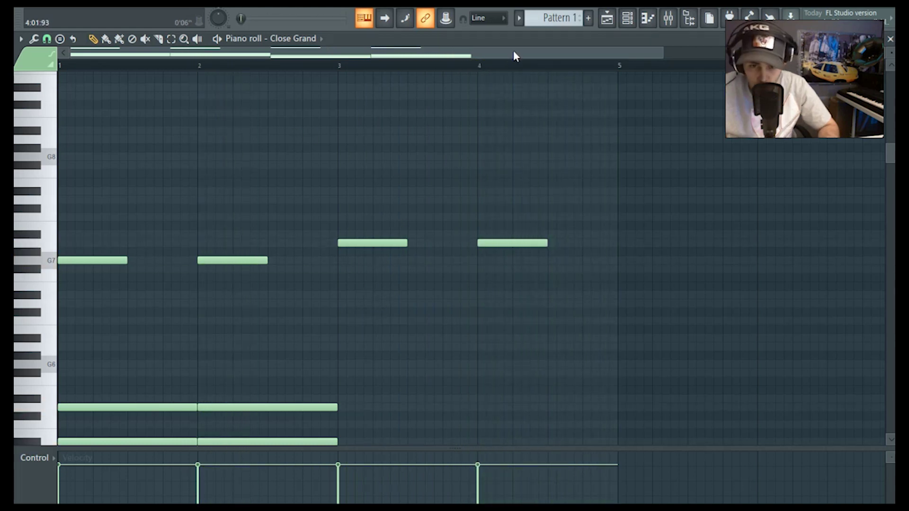
left_click_drag(665, 55, 567, 60)
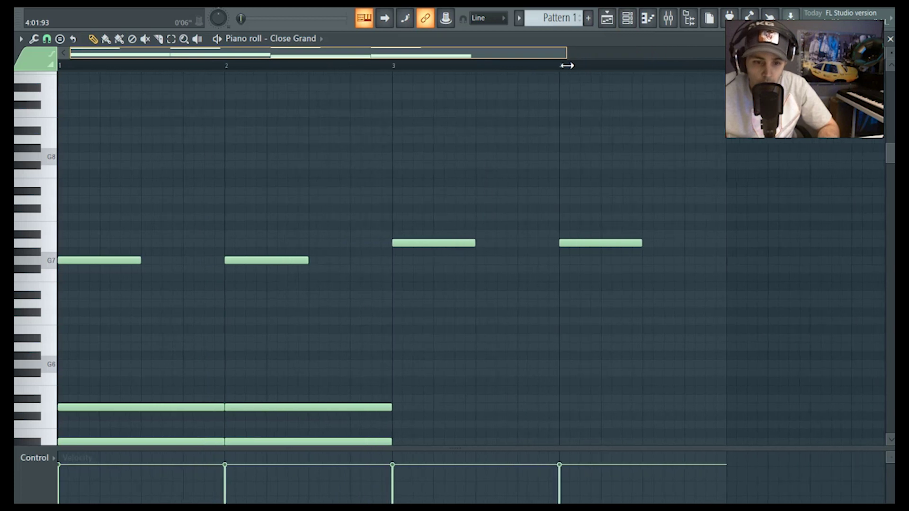
- Add half-beat A#7 and A7 melody notes in succession on beat 4 of bar 1 while playing the pattern
left_click(405, 209)
right_click(405, 209)
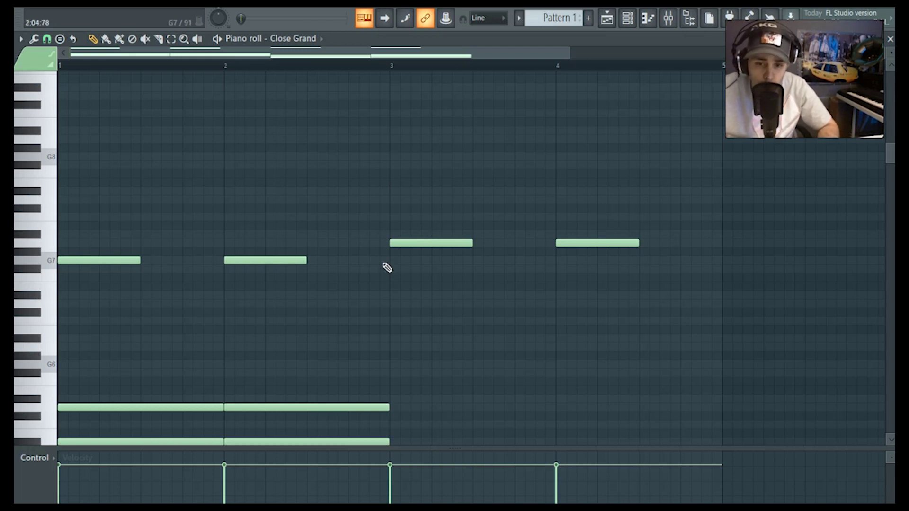
key("space")
left_click(185, 235)
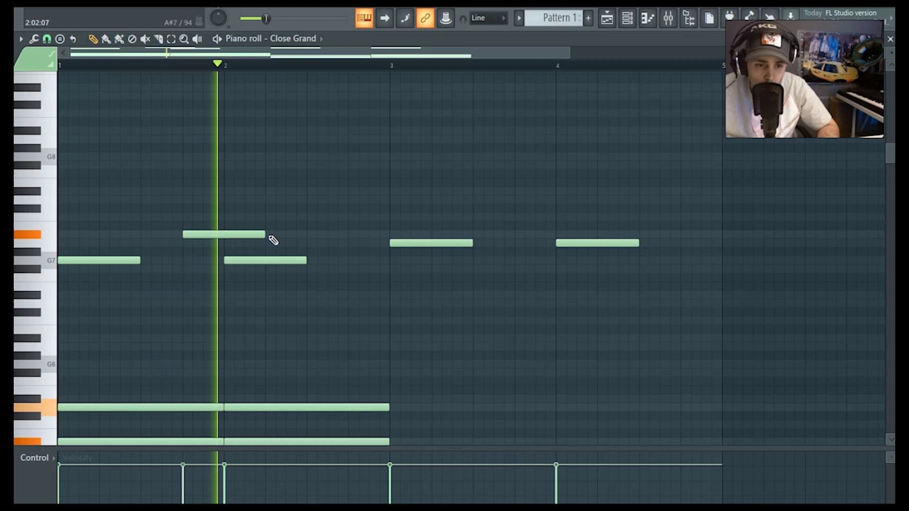
key("space")
left_click_drag(259, 237, 203, 236)
key("space")
left_click(204, 243)
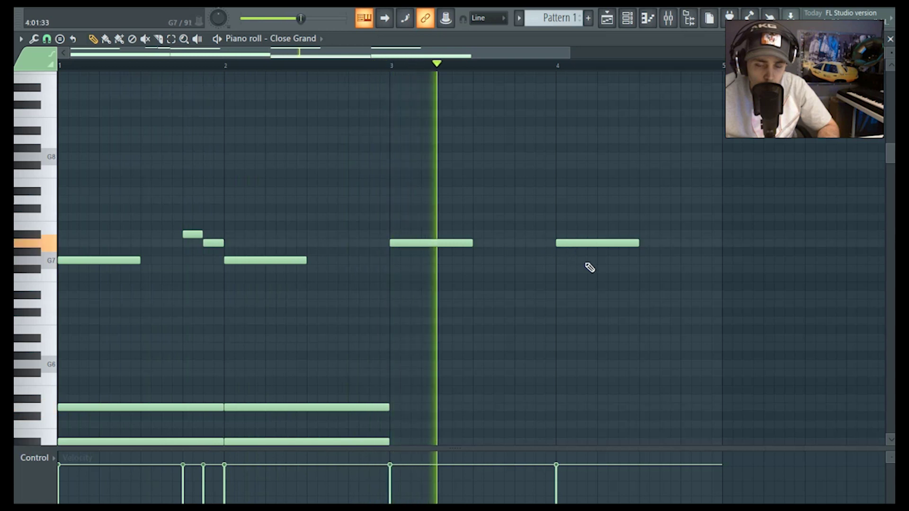
- Add a half-beat A#7 at the end of bar 3 and a half-beat A#7–A7 pair on beat 4 of bar 4, then listen
left_click(538, 233)
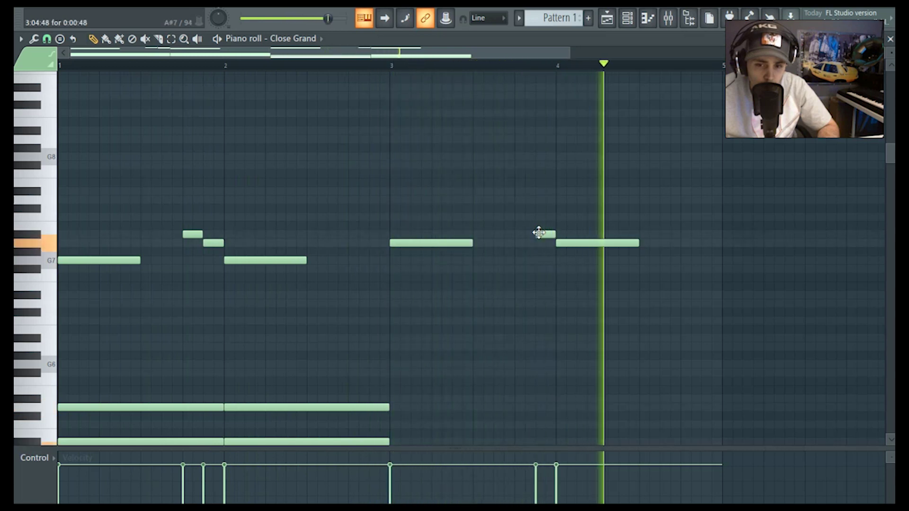
key("space")
left_click(692, 233)
left_click(704, 244)
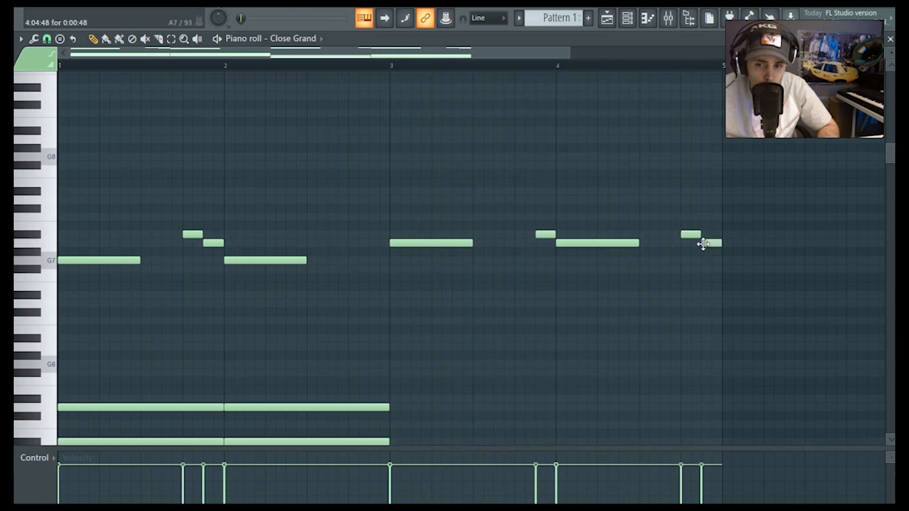
key("space")
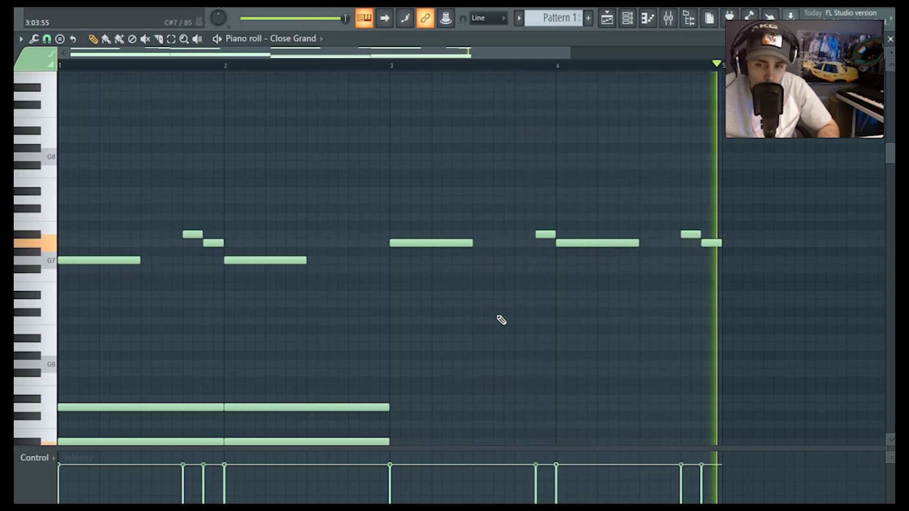
key("space")
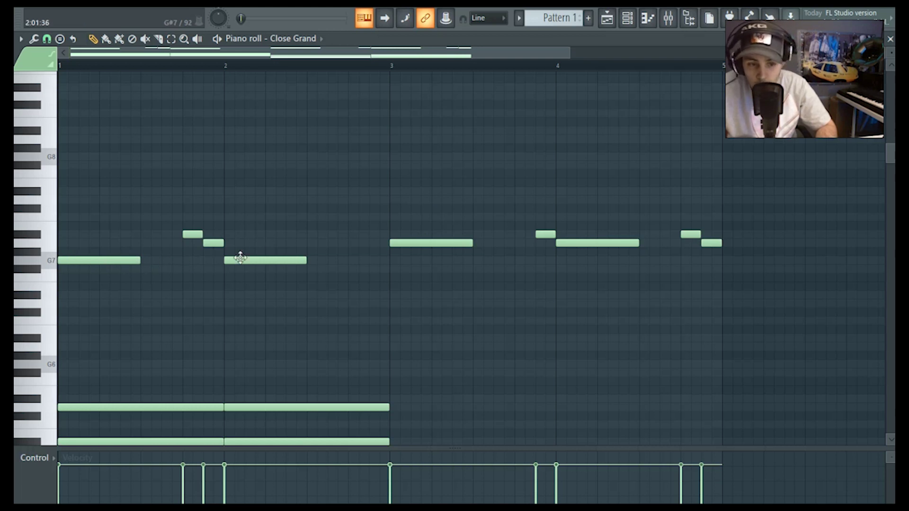
- Move the half-bar G7 notes in bars 1 and 2 one beat later, to beat 2, and listen to the pattern
scroll(351, 244, "down", 5)
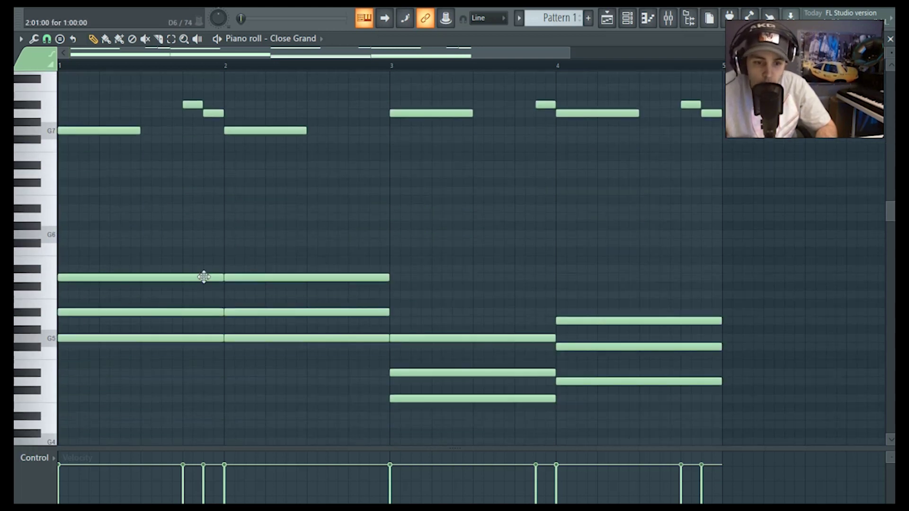
scroll(506, 240, "up", 3)
scroll(491, 240, "up", 2)
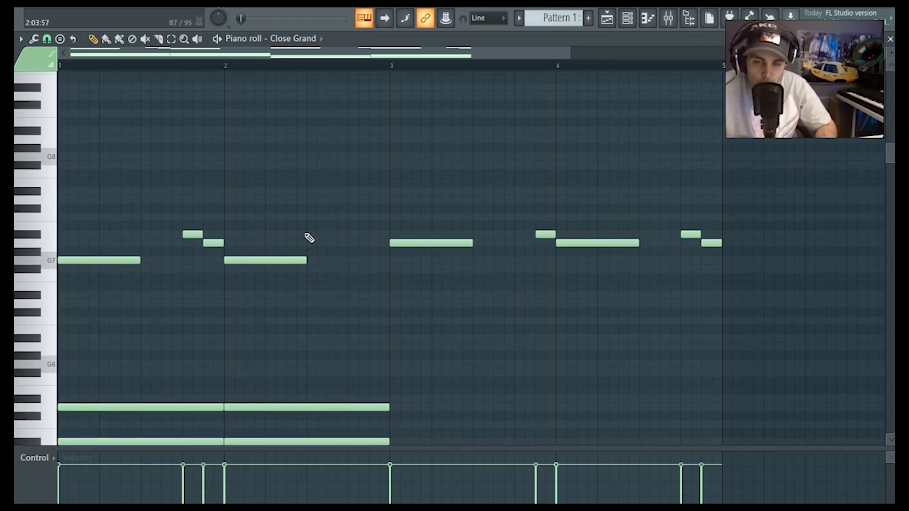
left_click_drag(90, 263, 132, 263)
key("space")
left_click_drag(265, 259, 306, 260)
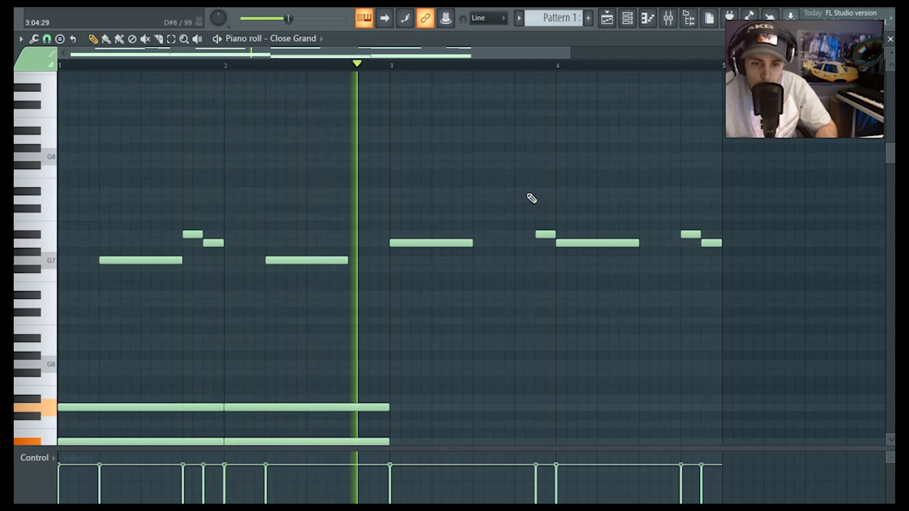
key("space")
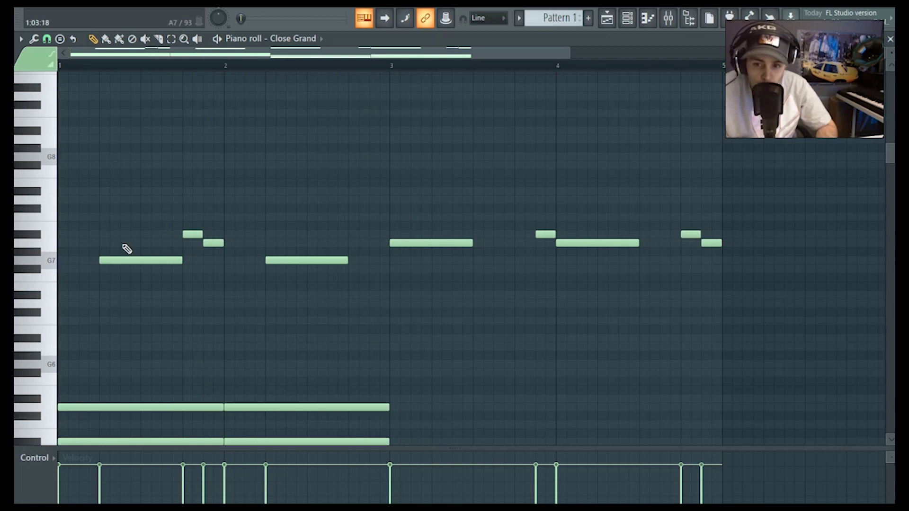
- Fill beat 1 of bars 1 and 2 with half-beat A#7 and A7 notes leading into the long G7s, and play it back
left_click(62, 235)
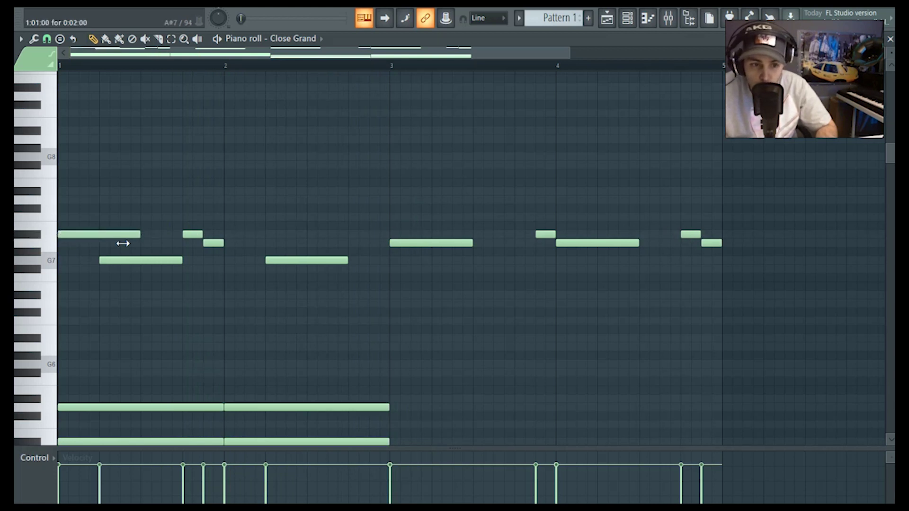
left_click_drag(138, 235, 79, 234)
left_click(81, 242)
key("space")
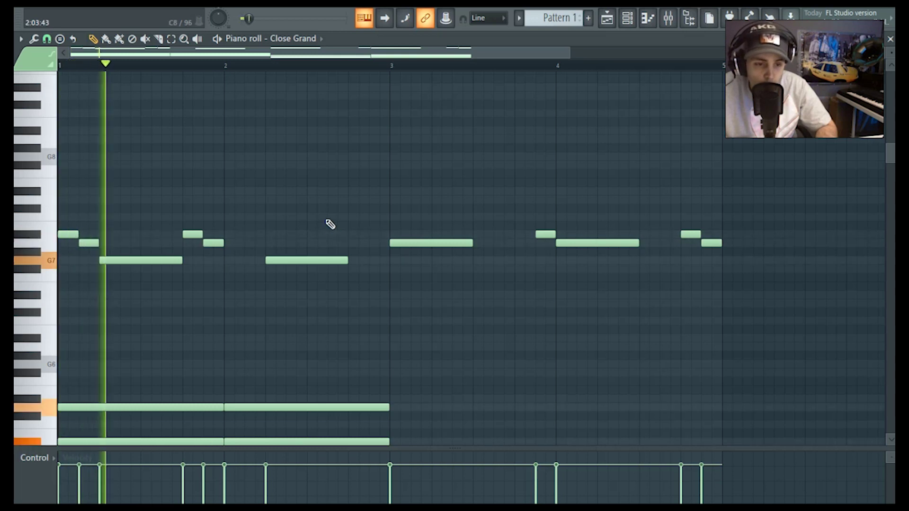
left_click(232, 234)
left_click(251, 243)
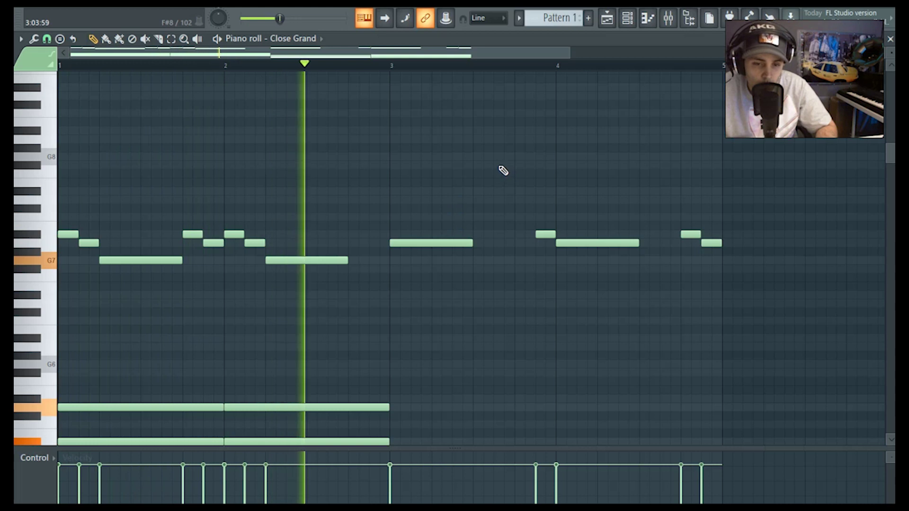
key("space")
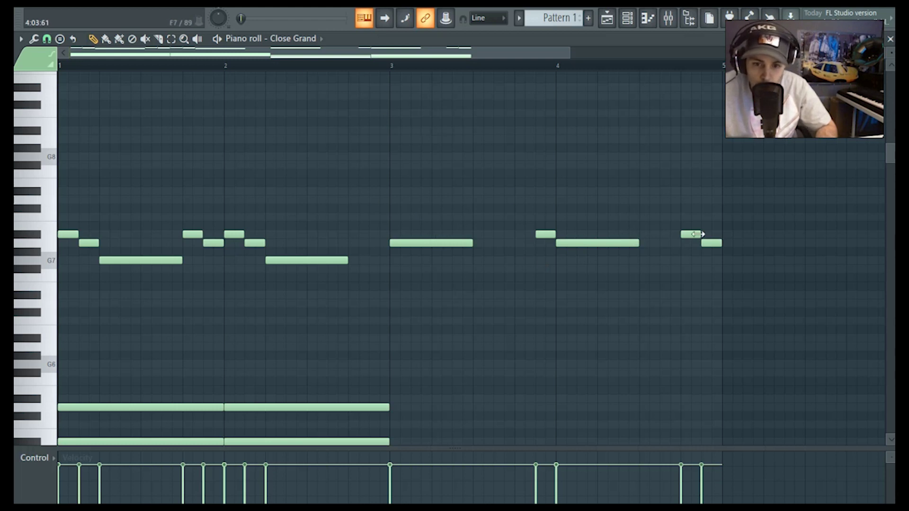
- Shorten the A7 note at the start of bar 3 to half a beat, follow it with a half-beat G7, and listen
key("space")
left_click_drag(472, 243, 411, 244)
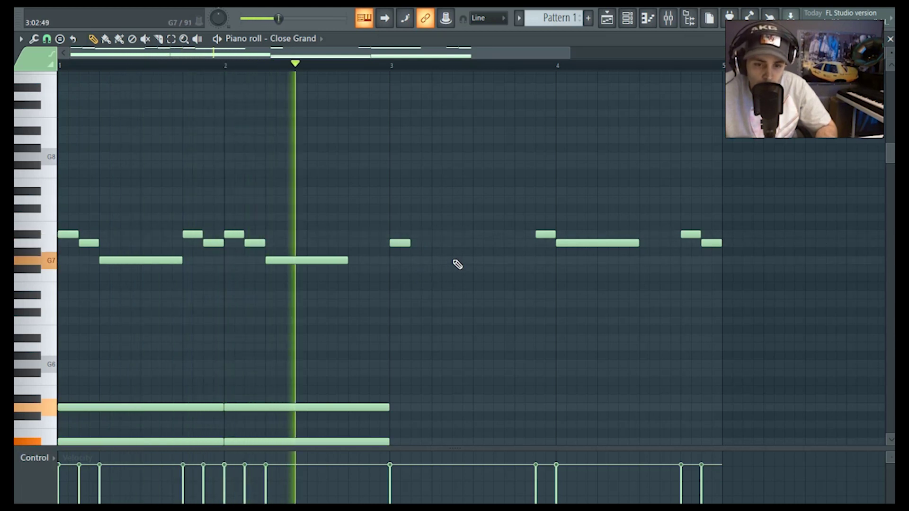
key("space")
left_click(413, 260)
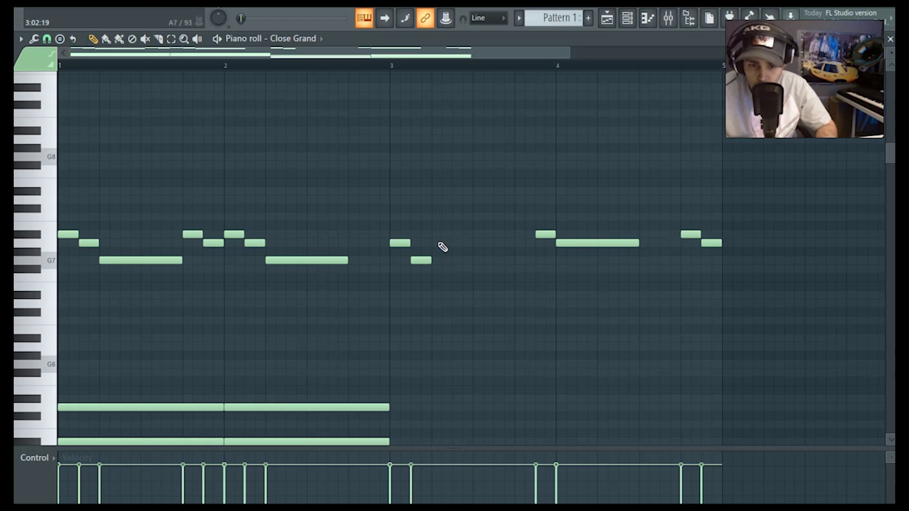
key("space")
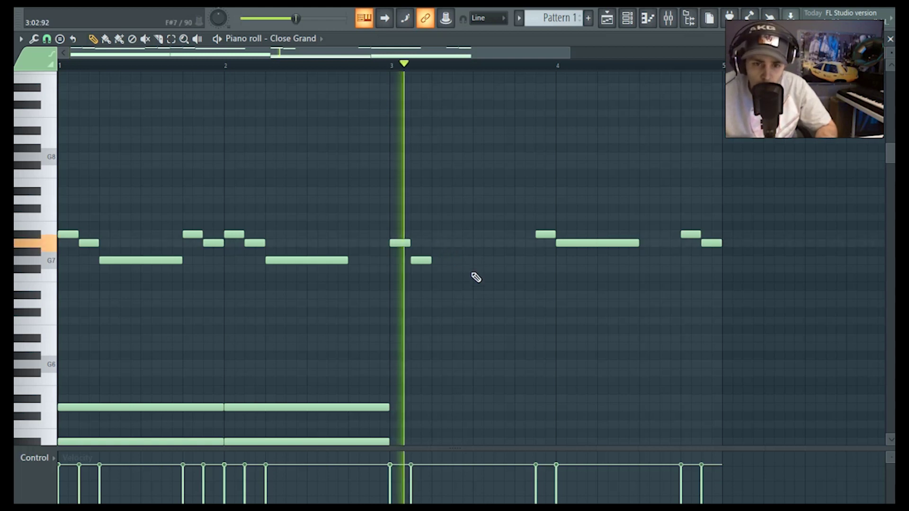
key("space")
- Continue the bar 3 melody with half-beat A7 and C8 notes on beat 2, checking them by playback
left_click(438, 243)
key("space")
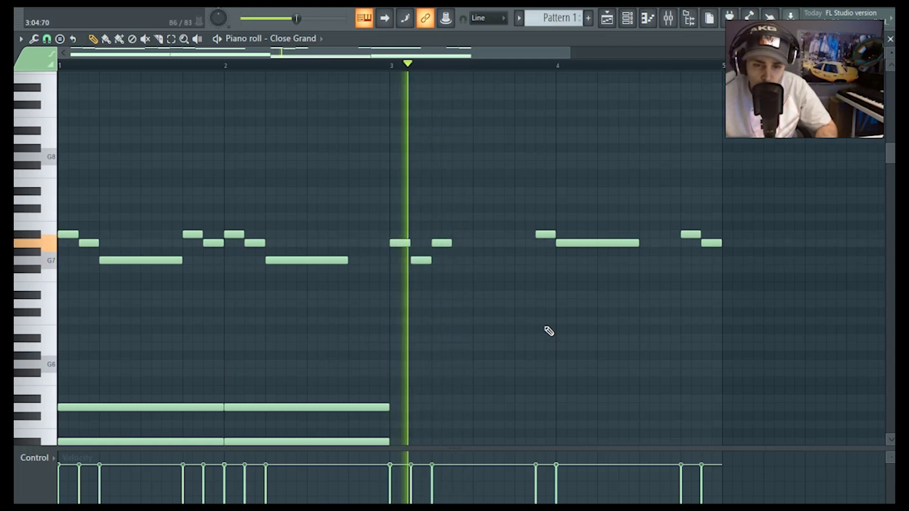
key("space")
key("space")
key("space")
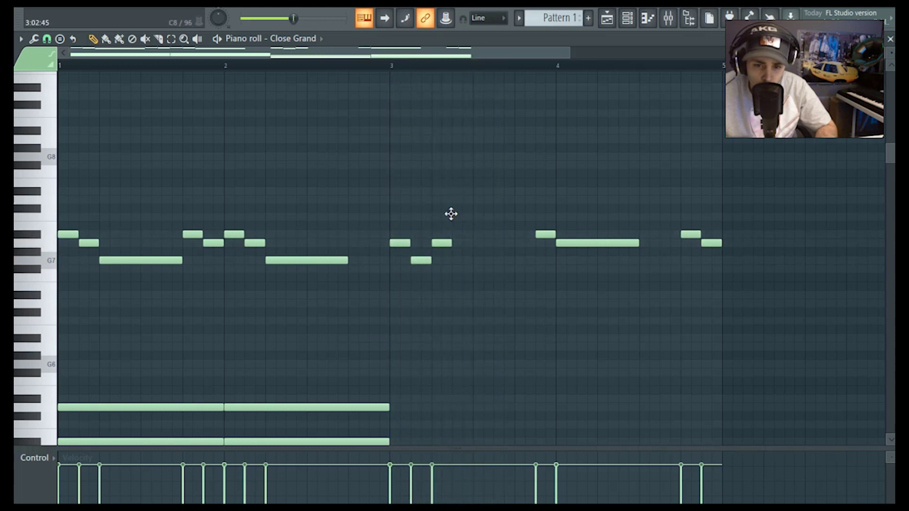
left_click(459, 217)
key("space")
key("space")
- Repeat the half-beat A7, G7, A7, C8 figure in the second half of bar 3, delete the A#7 below the last C8, and listen
left_click(479, 244)
right_click(483, 243)
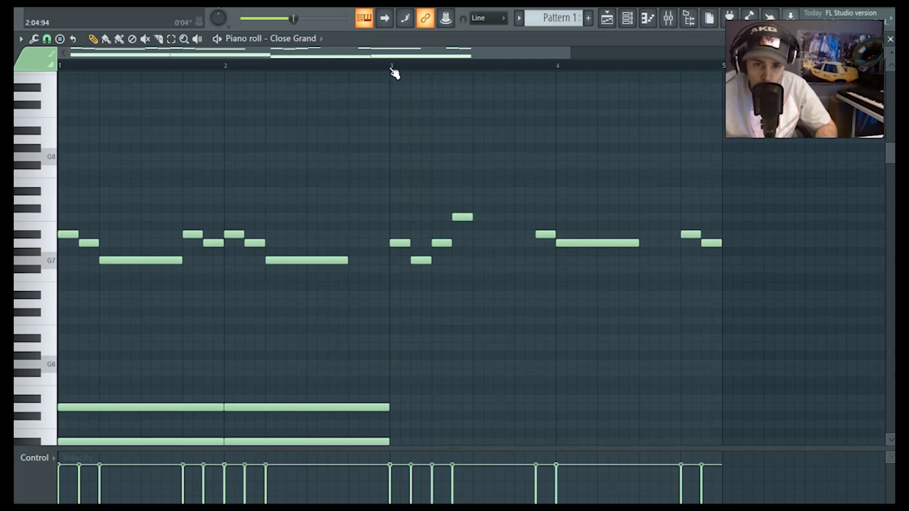
key("space")
key("space")
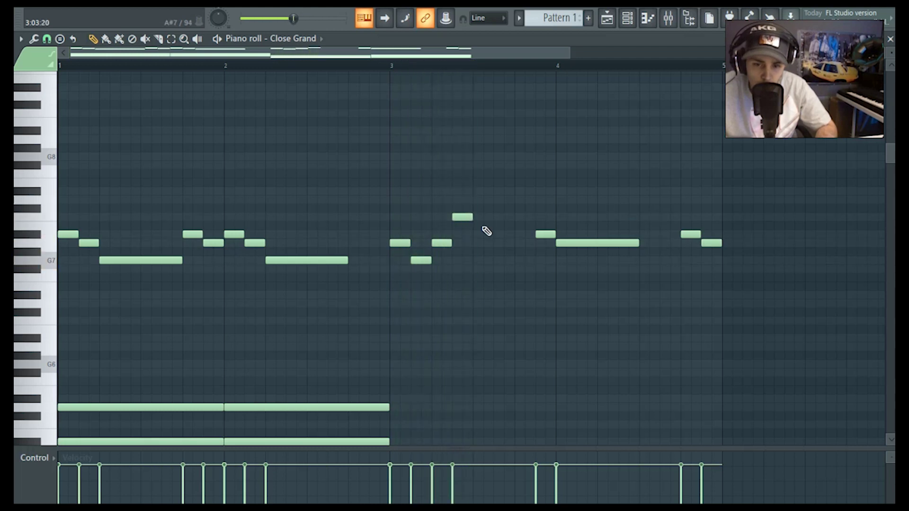
left_click(475, 243)
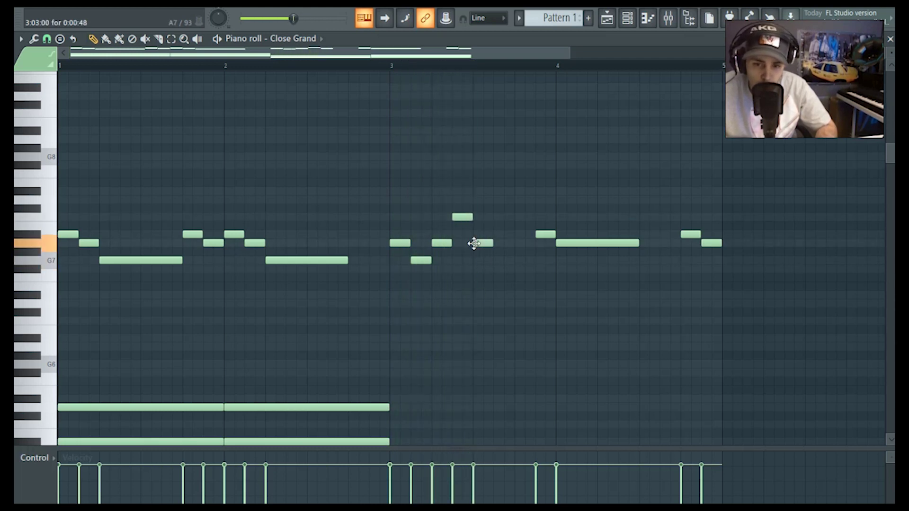
left_click(506, 261)
left_click(519, 244)
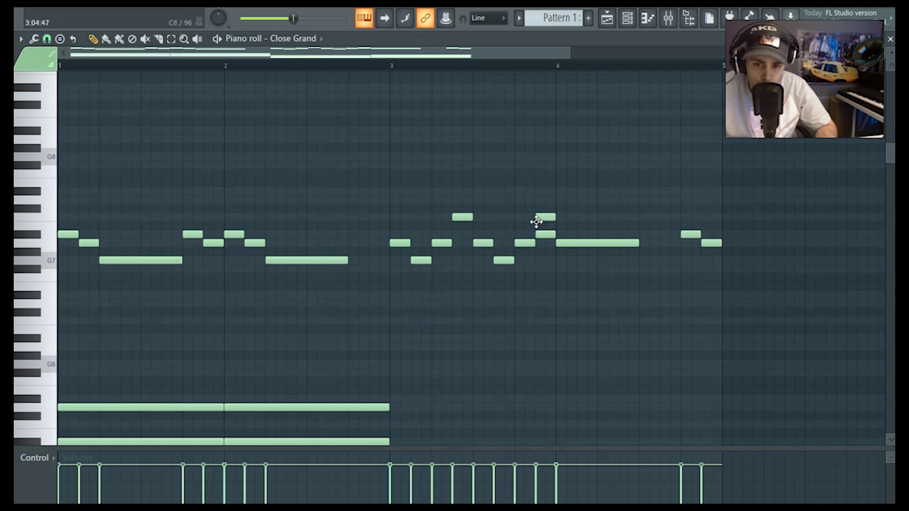
right_click(543, 235)
key("space")
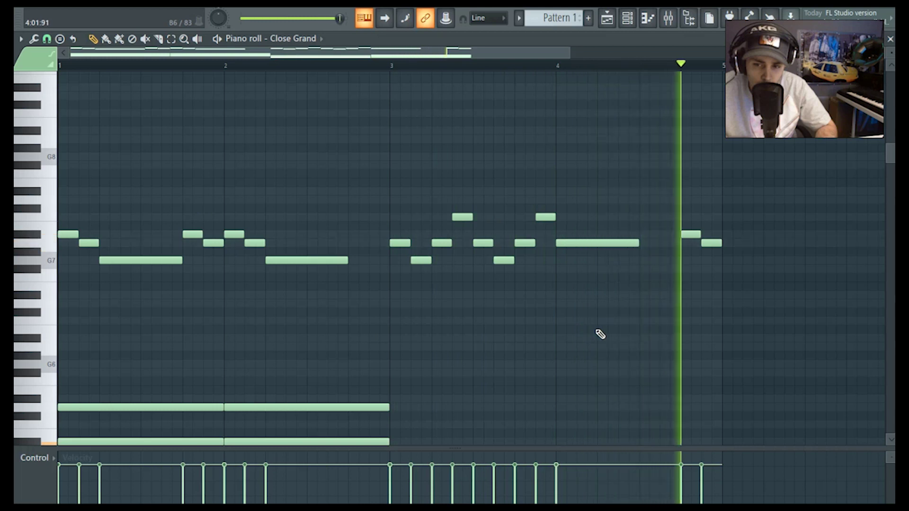
scroll(418, 313, "down", 2)
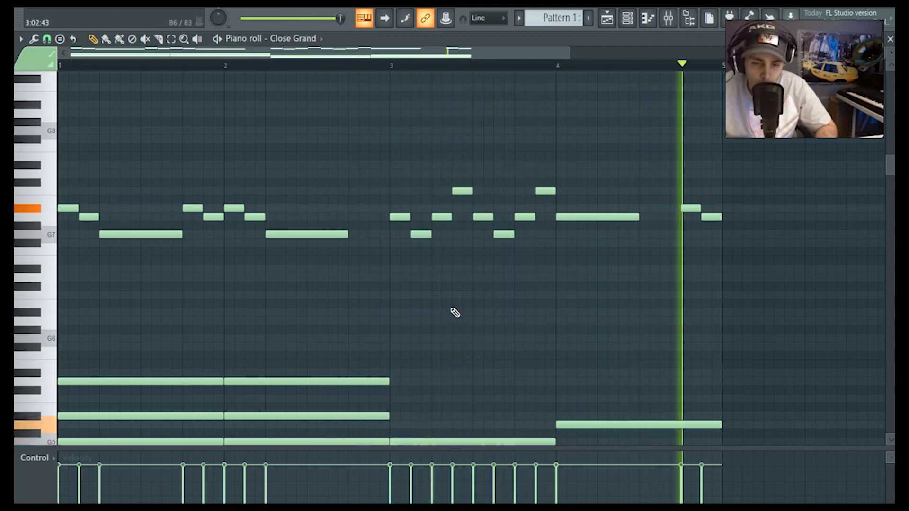
key("space")
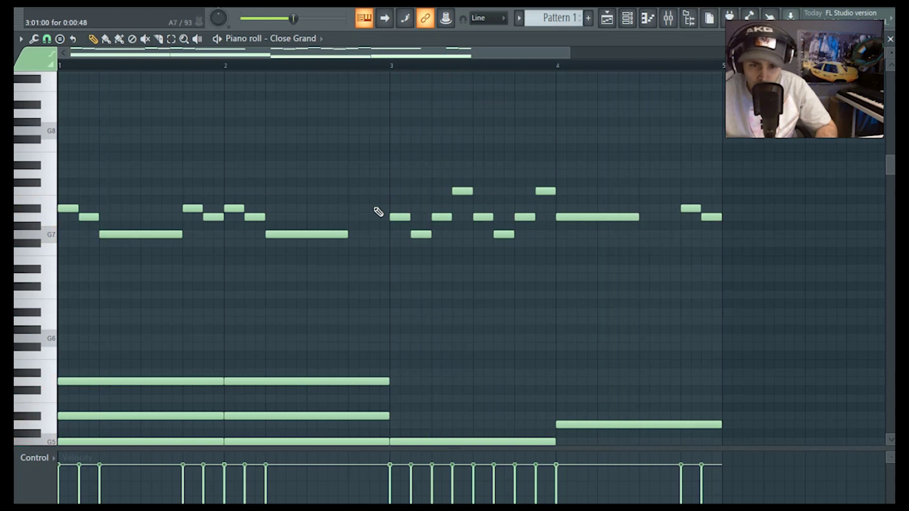
- Add a half-beat G#7 pickup note at the end of bar 2, aligned to end where bar 3 starts, and listen
scroll(464, 214, "up", 2)
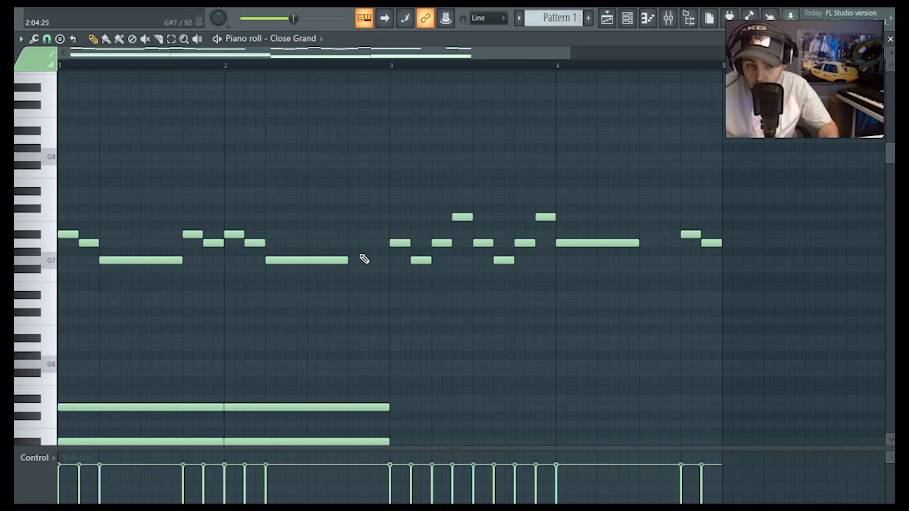
left_click(361, 252)
key("space")
key("space")
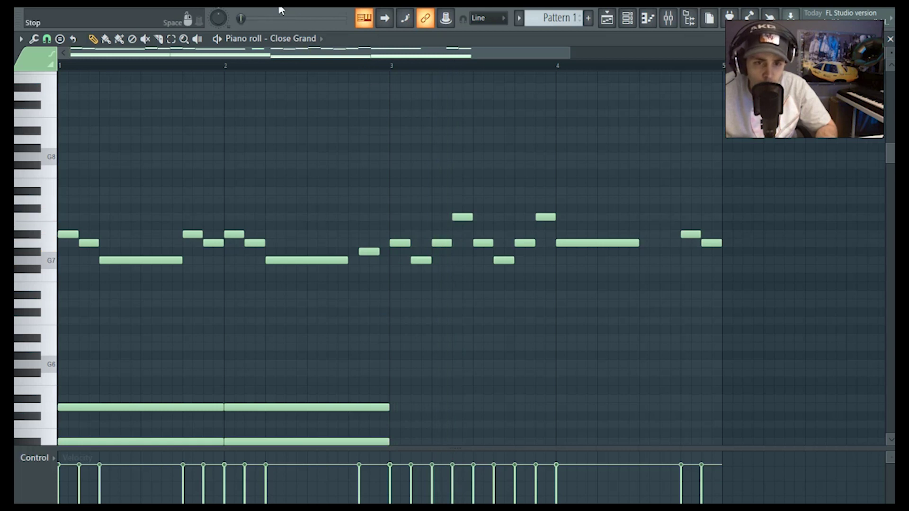
key("space")
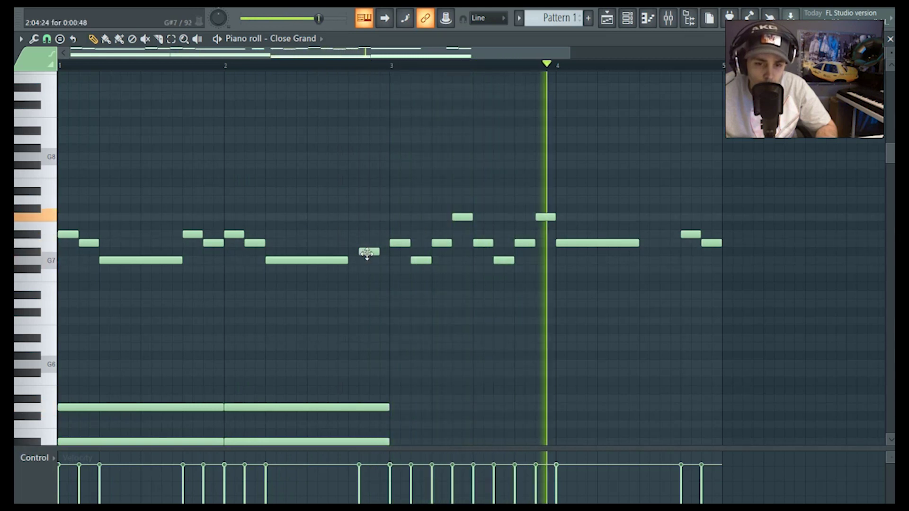
left_click_drag(367, 254, 378, 254)
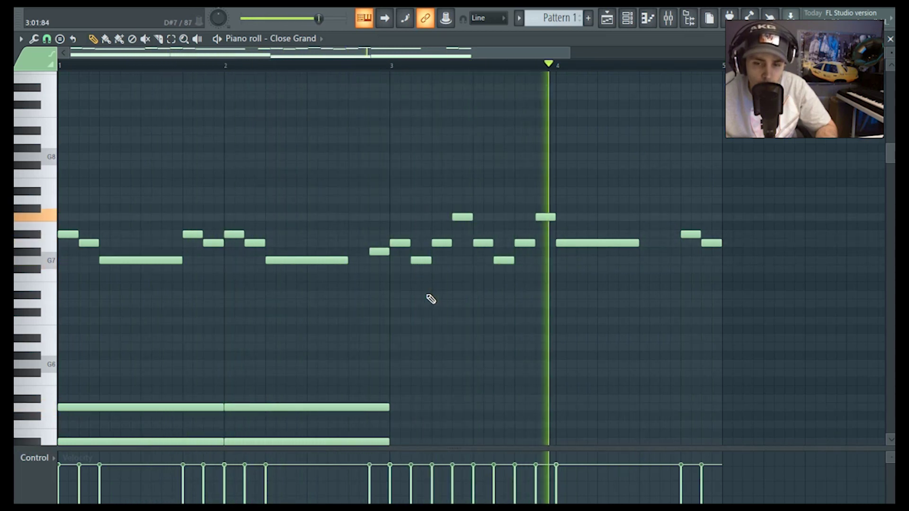
key("space")
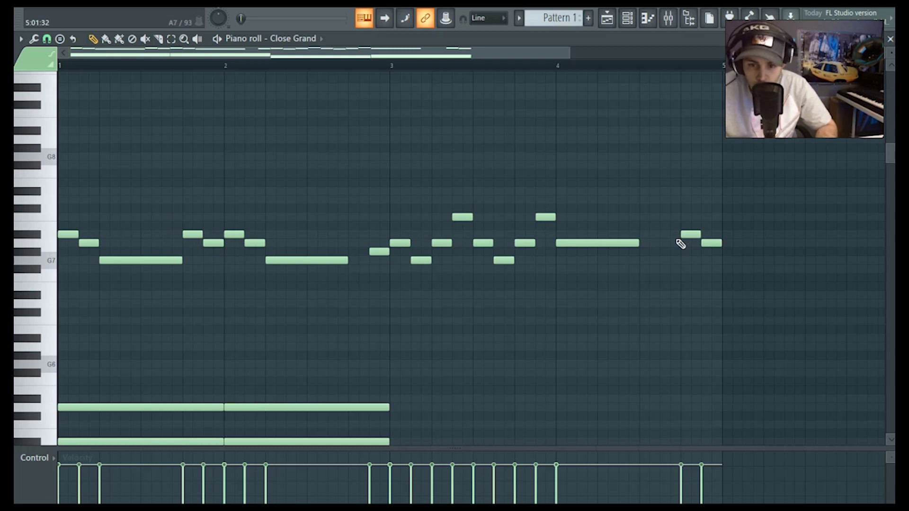
- Shorten the A#7 and A7 notes at the end of bar 1 to a quarter beat each, fit them into its last half beat, and play back
key("space")
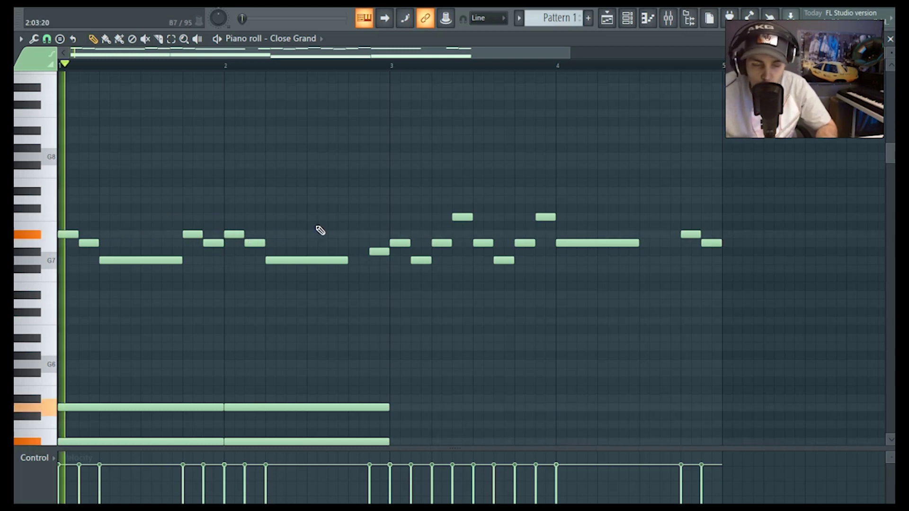
key("space")
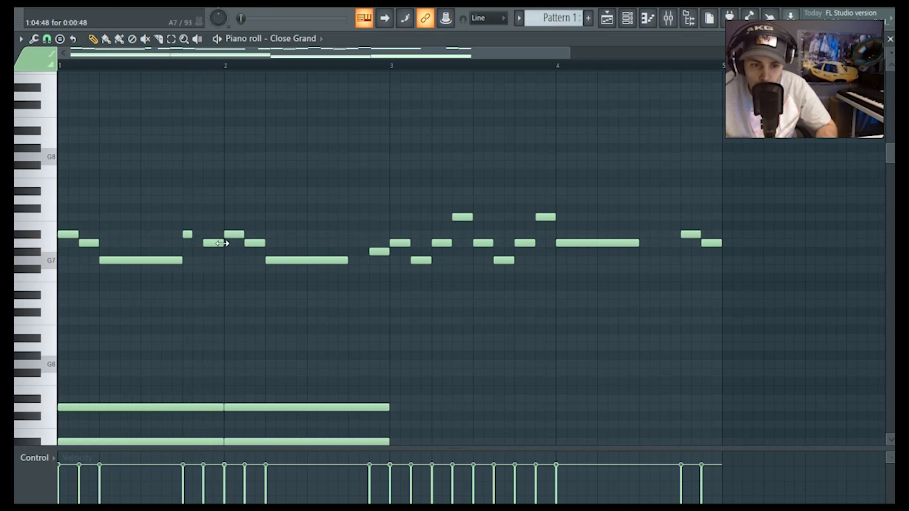
mouse_move(206, 244)
left_mouse_down()
mouse_move(215, 244)
mouse_move(201, 232)
left_mouse_up()
key("space")
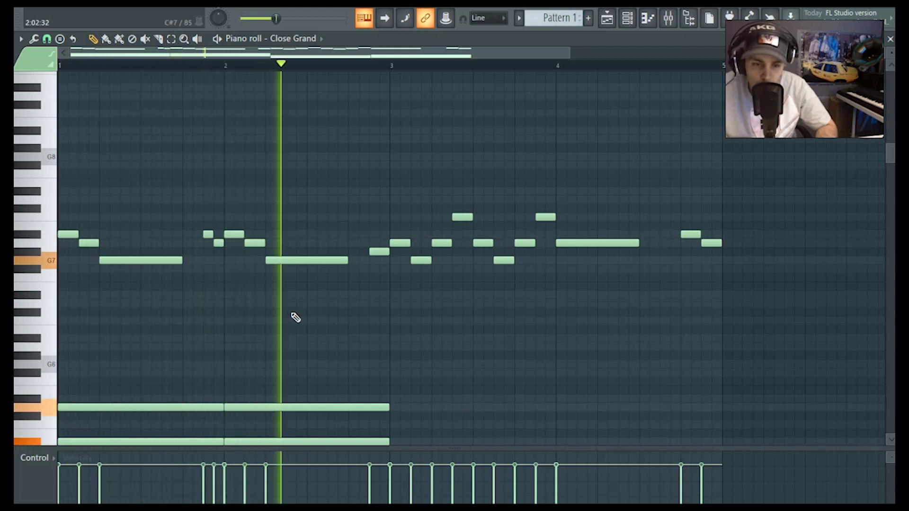
- Lengthen the G#7 pickup before bar 3 to three quarters of a beat, shorten bar 4's closing A#7 and A7 to a quarter beat each, and listen
mouse_move(379, 251)
left_mouse_down()
mouse_move(369, 252)
mouse_move(385, 251)
left_mouse_up()
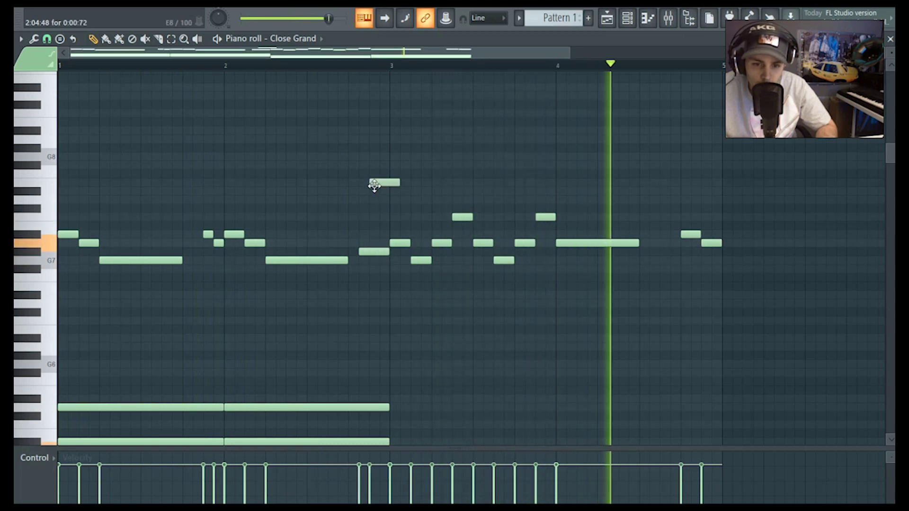
right_click(682, 233)
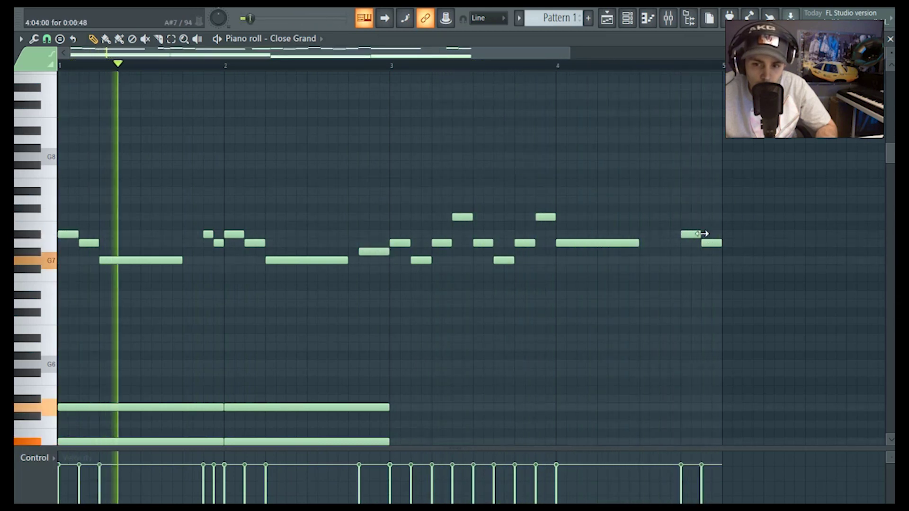
key("space")
left_click(705, 234)
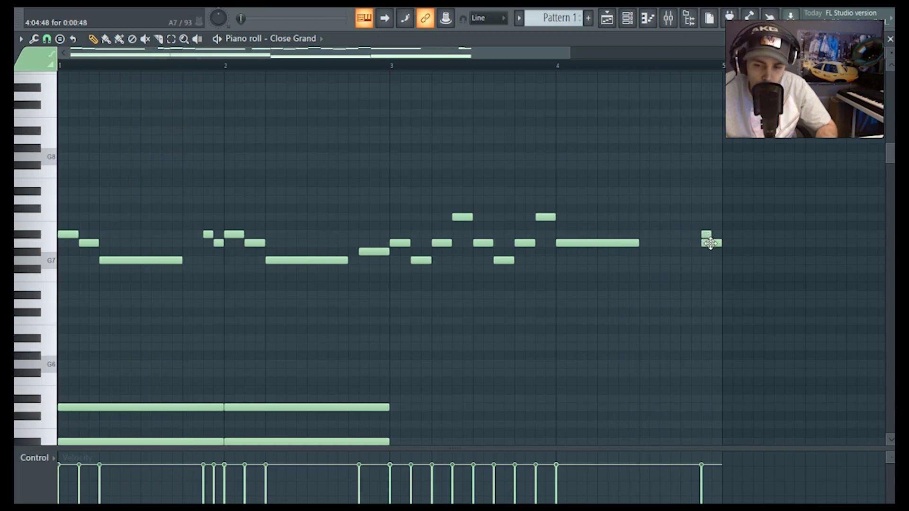
left_click_drag(711, 243, 712, 243)
key("space")
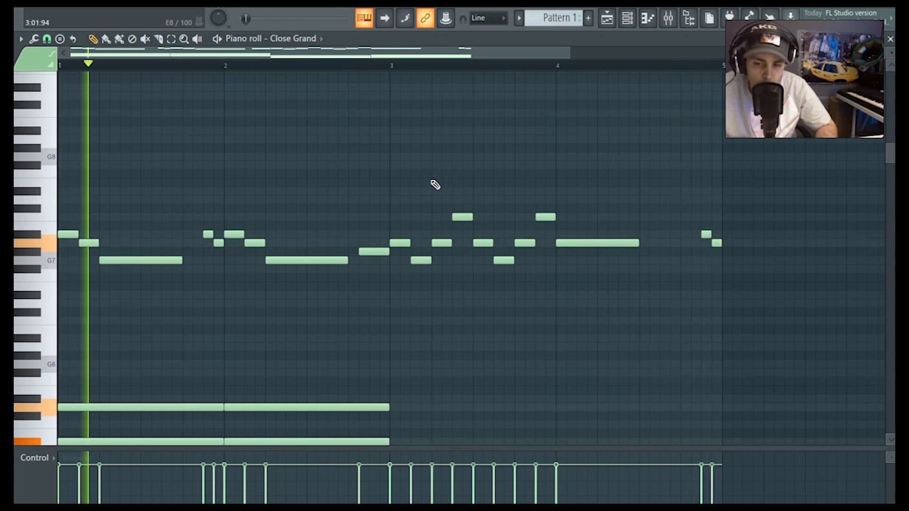
key("space")
- Break the held bar 1 chord into quarter-beat D6, A#5 and G5 notes starting half a beat apart, and play it back
scroll(426, 199, "down", 3)
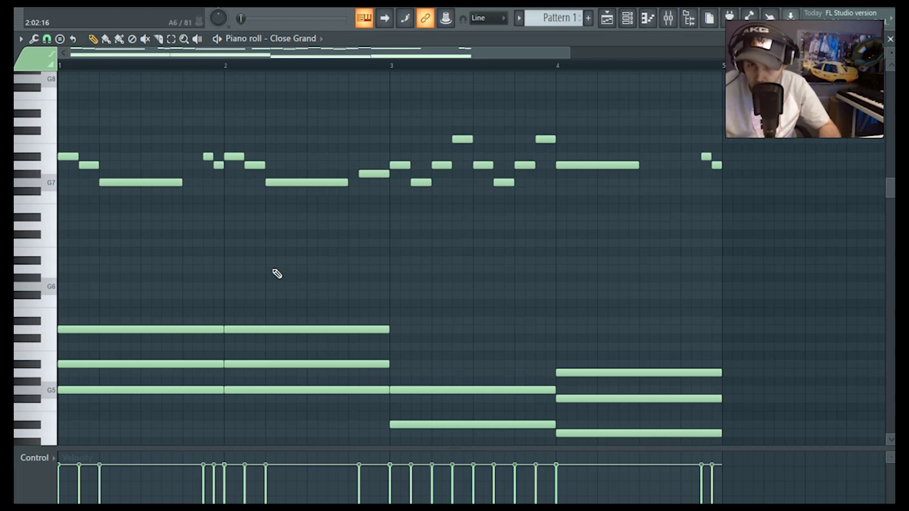
scroll(189, 307, "down", 1)
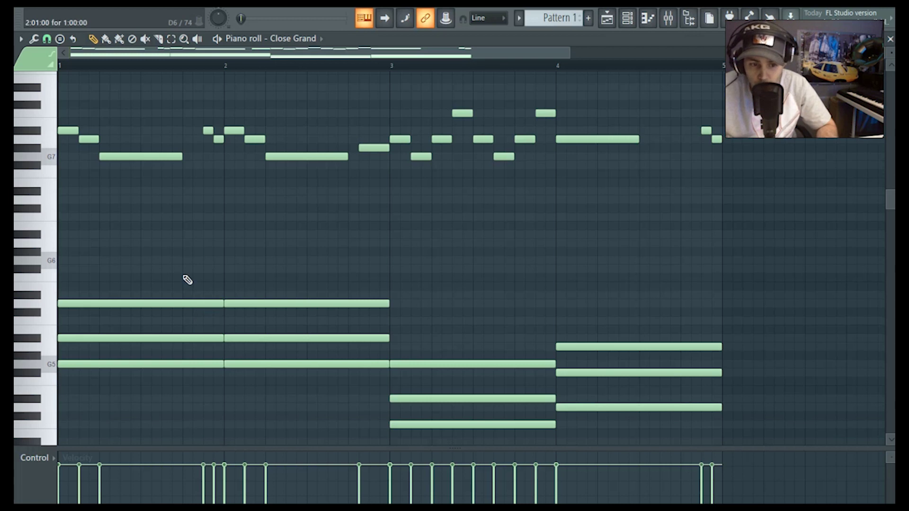
scroll(398, 304, "down", 2)
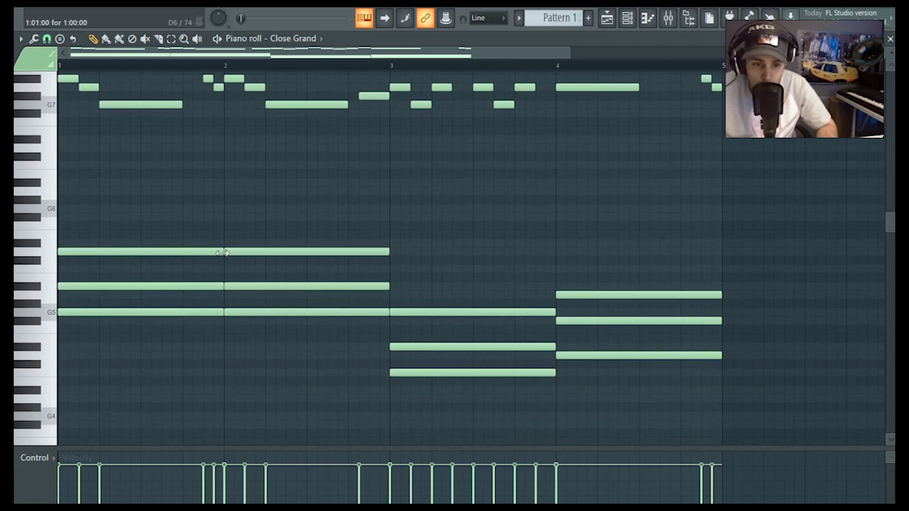
left_click_drag(222, 254, 79, 252)
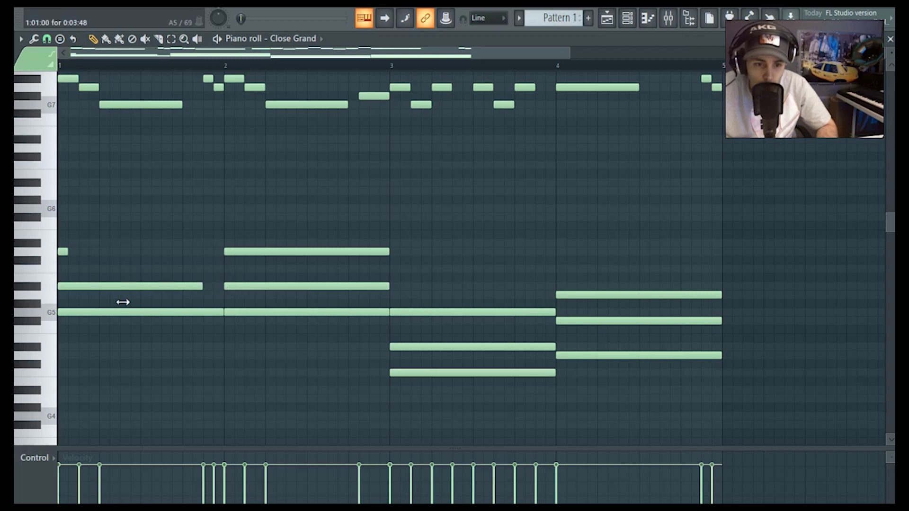
left_click_drag(201, 286, 68, 286)
left_click_drag(222, 314, 86, 287)
mouse_move(64, 251)
left_mouse_down()
mouse_move(105, 252)
mouse_move(63, 251)
left_mouse_up()
left_click_drag(64, 313, 104, 313)
key("space")
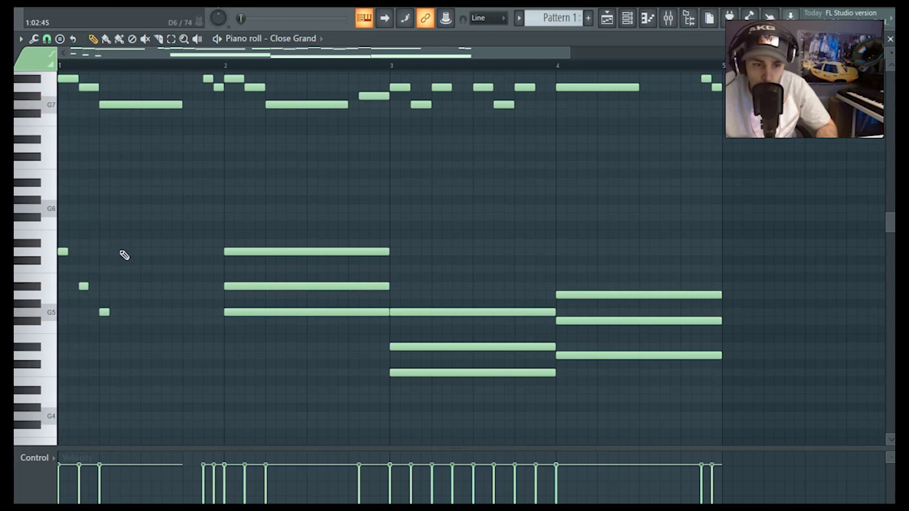
- Repeat the descending D6, A#5, G5 arpeggio at half-beat intervals through the rest of bar 1
key("space")
left_click(144, 286)
left_click(166, 312)
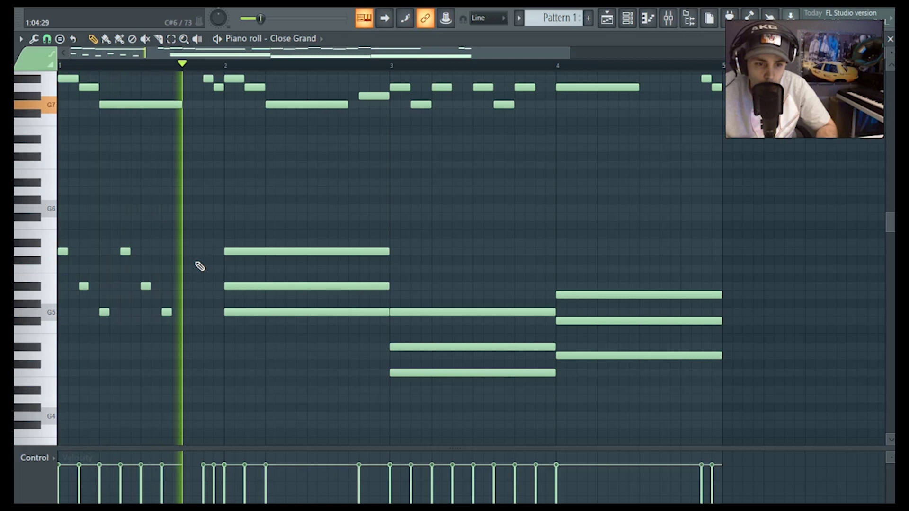
left_click(187, 252)
left_click(207, 287)
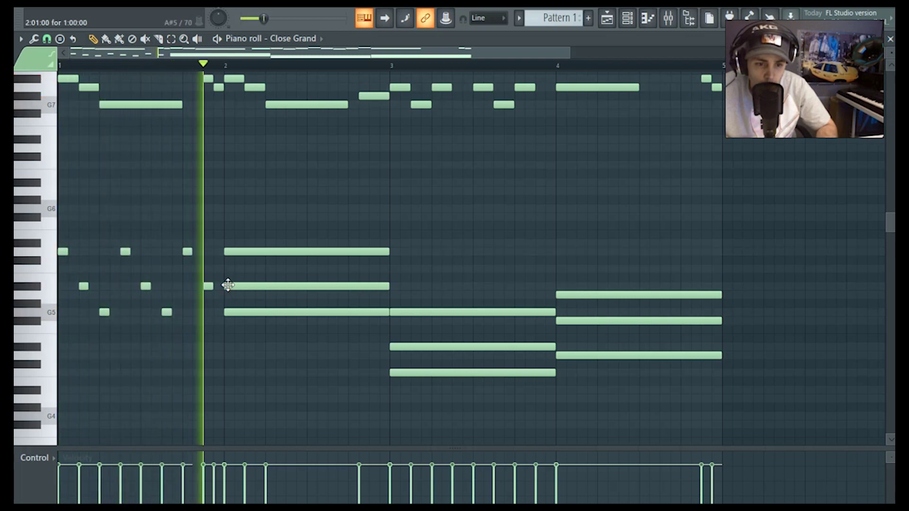
- Replace the held bar 2 chord with quarter-beat D6, A#5 and G5 notes starting half a beat apart
right_click(229, 253)
left_click(229, 252)
right_click(249, 286)
left_click(250, 286)
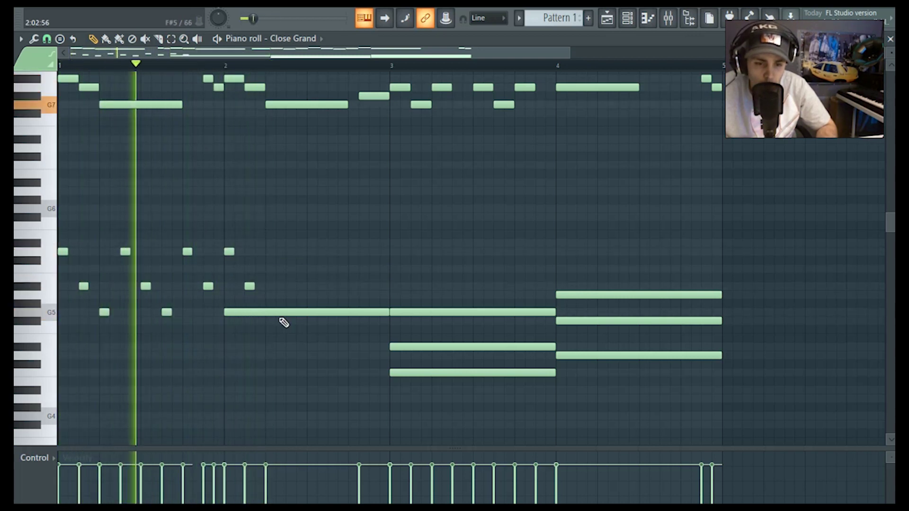
right_click(269, 313)
left_click(270, 312)
- Fill the rest of bar 2 with the D6, A#5, G5 arpeggio and break the bar 3 and 4 chords into rising quarter-beat arpeggios
left_click(291, 252)
left_click(311, 286)
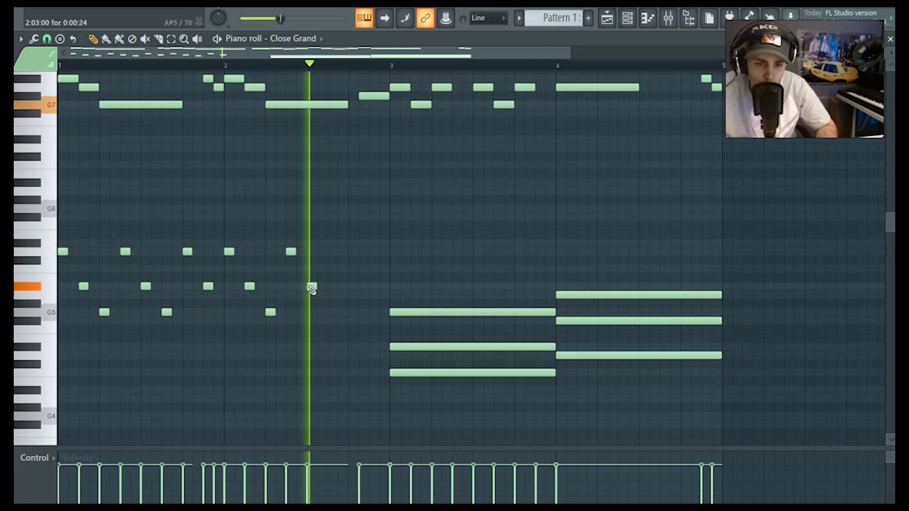
left_click(333, 312)
left_click(353, 252)
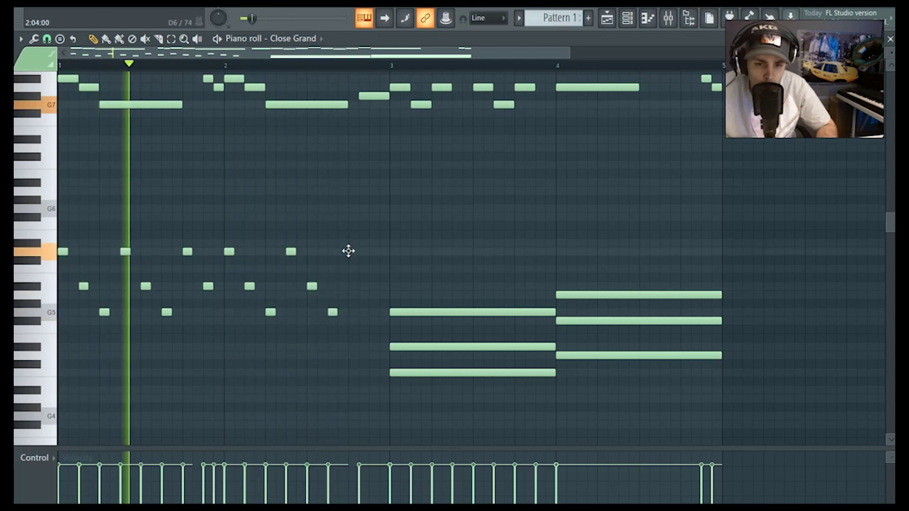
left_click(374, 286)
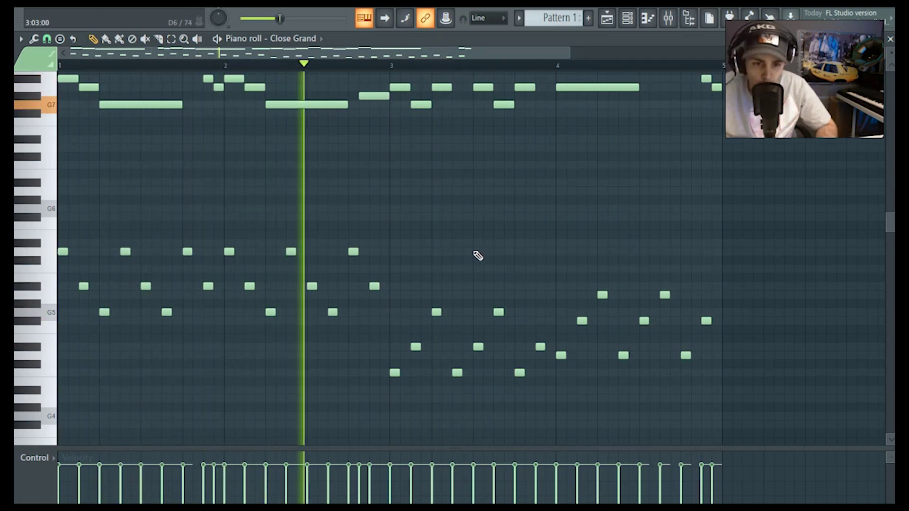
- Add a G3 bass note 3.75 beats long at the start of bar 1, below the arpeggio
scroll(546, 260, "up", 6)
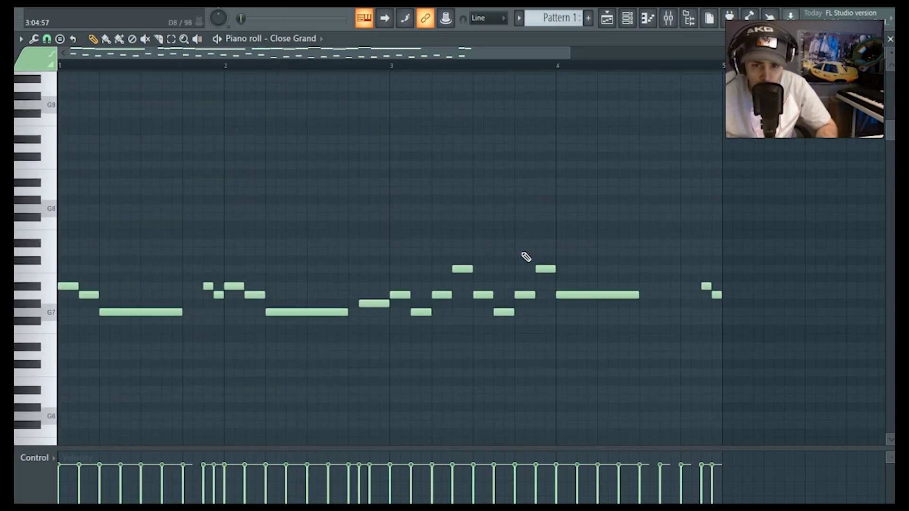
scroll(360, 306, "down", 2)
scroll(365, 289, "down", 2)
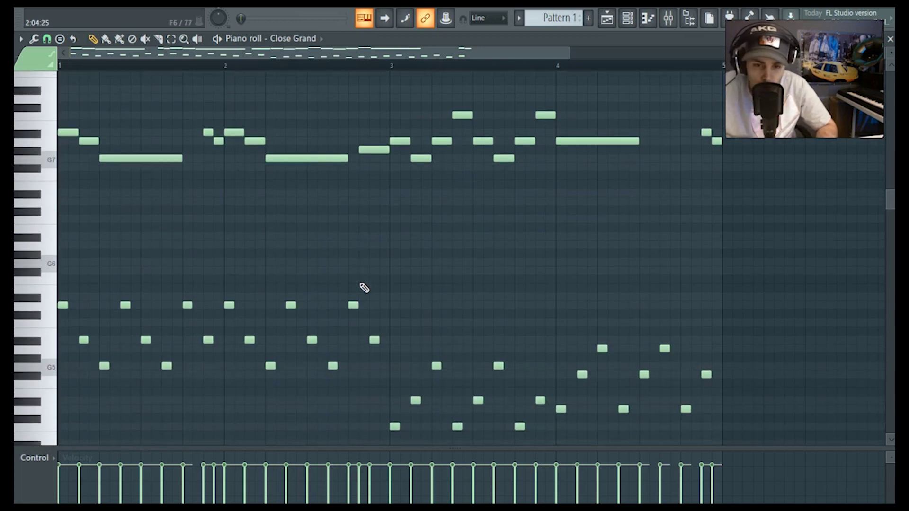
scroll(402, 269, "up", 1)
scroll(402, 269, "down", 7)
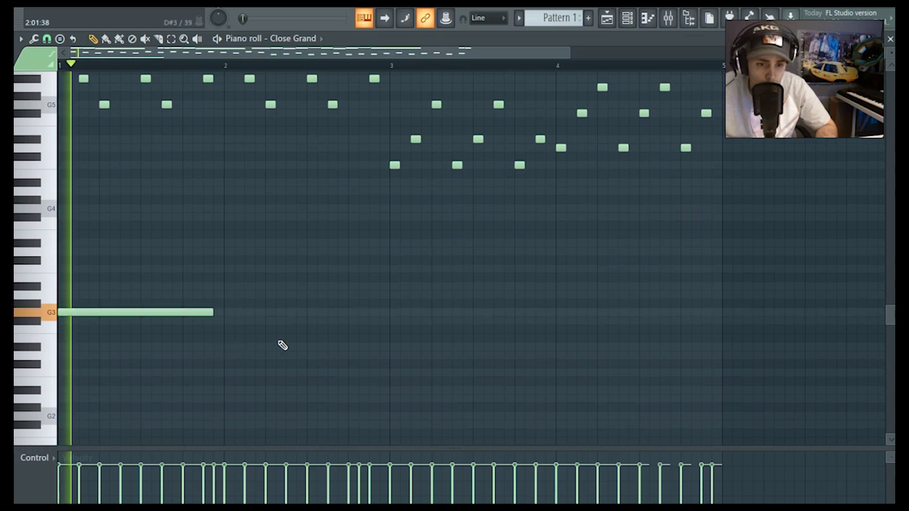
- Continue the bass line with a G2 note of 3.75 beats at the start of bar 2
scroll(335, 317, "up", 2)
scroll(335, 317, "up", 6)
scroll(337, 311, "down", 8)
scroll(227, 334, "up", 9)
scroll(137, 384, "down", 5)
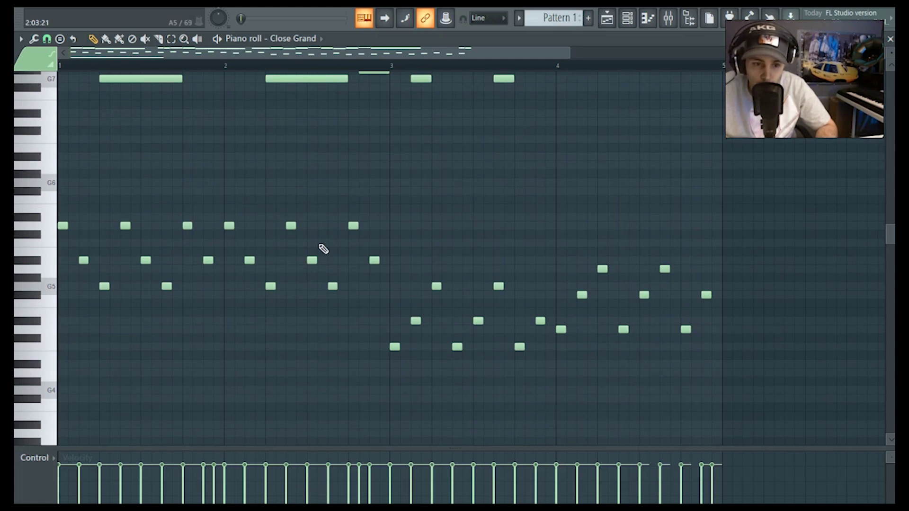
scroll(282, 336, "down", 6)
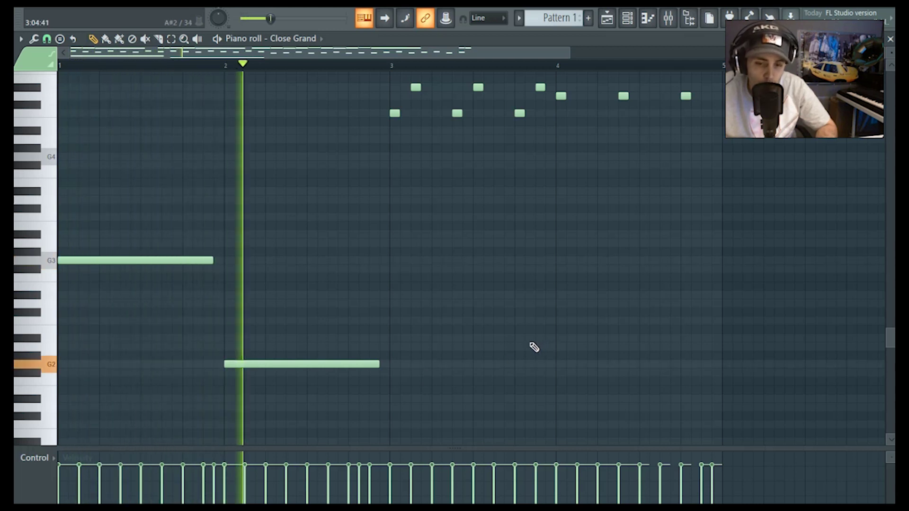
- Complete the bass line with 3.75-beat notes, C3 in bar 3 and D3 in bar 4, and listen to the whole pattern
left_click(390, 321)
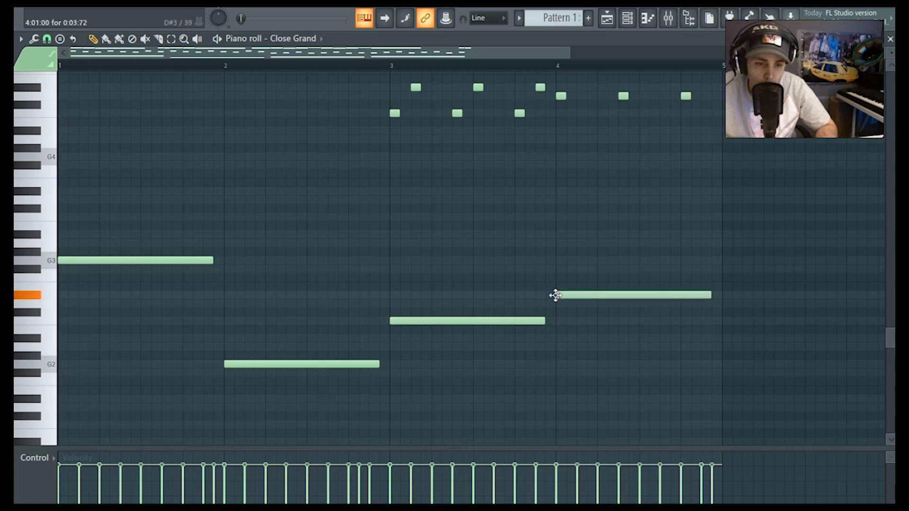
key("space")
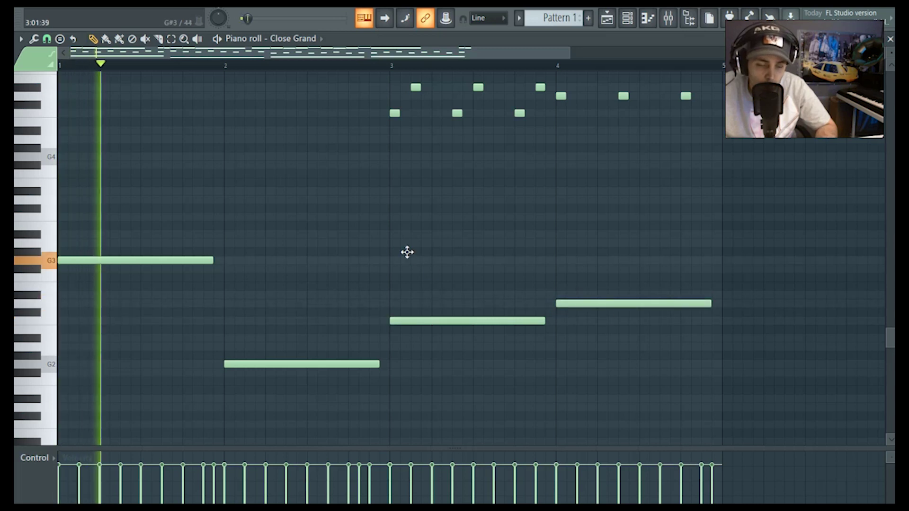
scroll(611, 228, "up", 1)
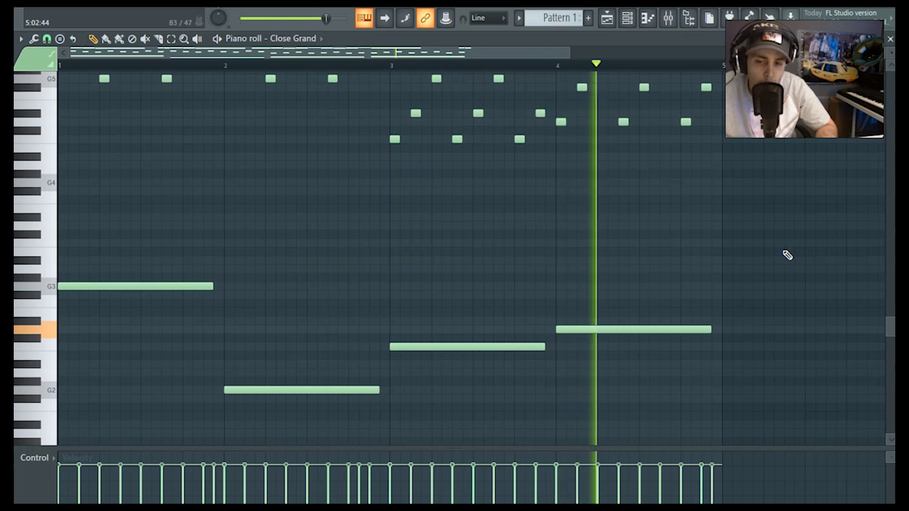
scroll(788, 255, "up", 1)
scroll(787, 256, "up", 7)
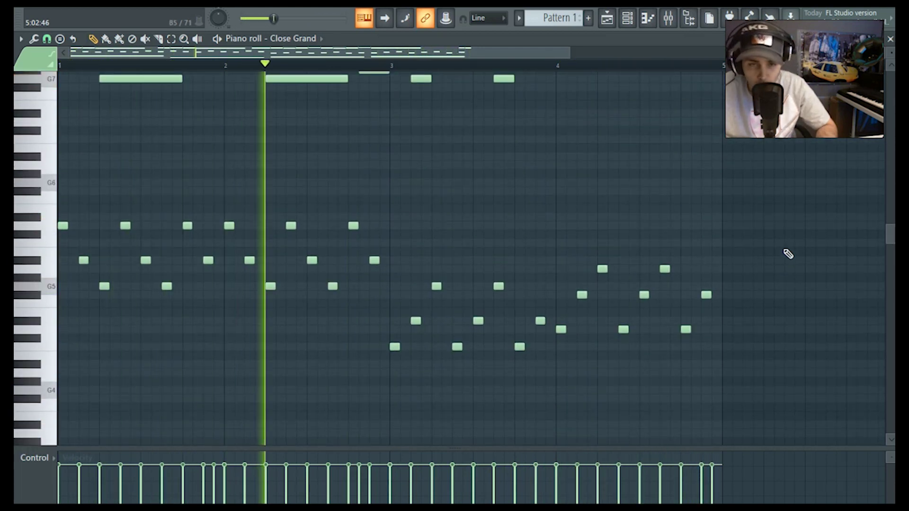
scroll(788, 255, "up", 4)
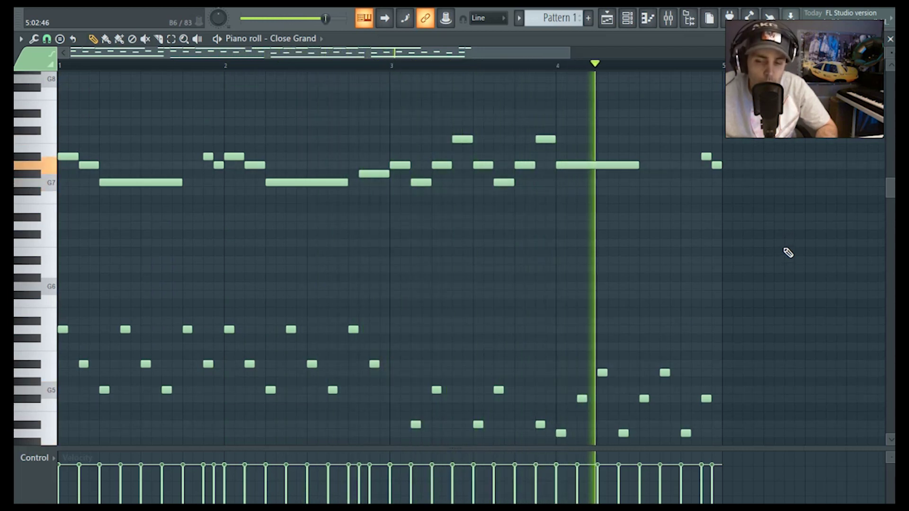
key("space")
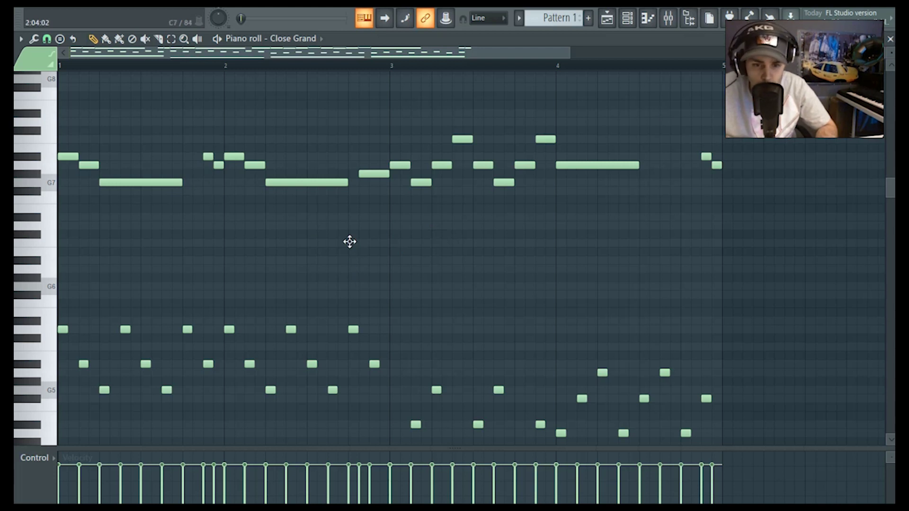
- Add a quarter-beat D7 note directly before the short A#7 at the end of bar 1, and listen
left_click_drag(354, 243, 165, 251)
left_click_drag(201, 223, 197, 218)
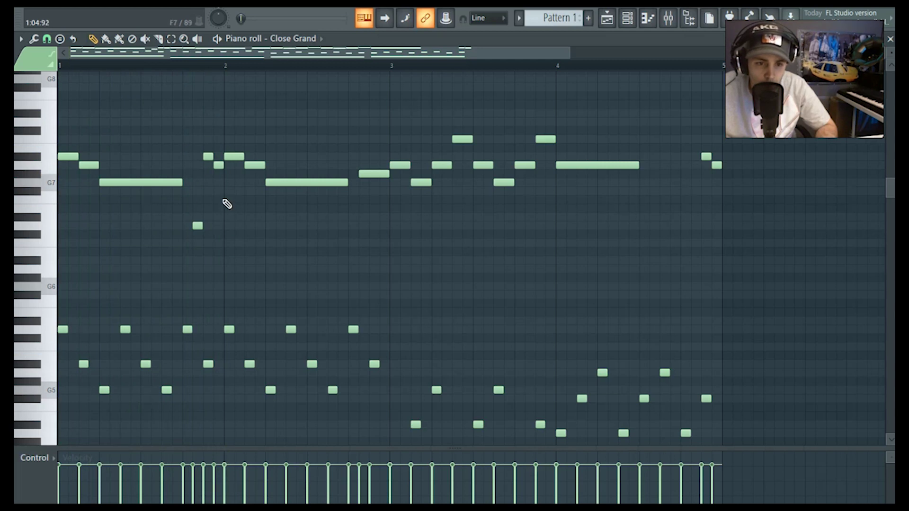
scroll(202, 253, "up", 3)
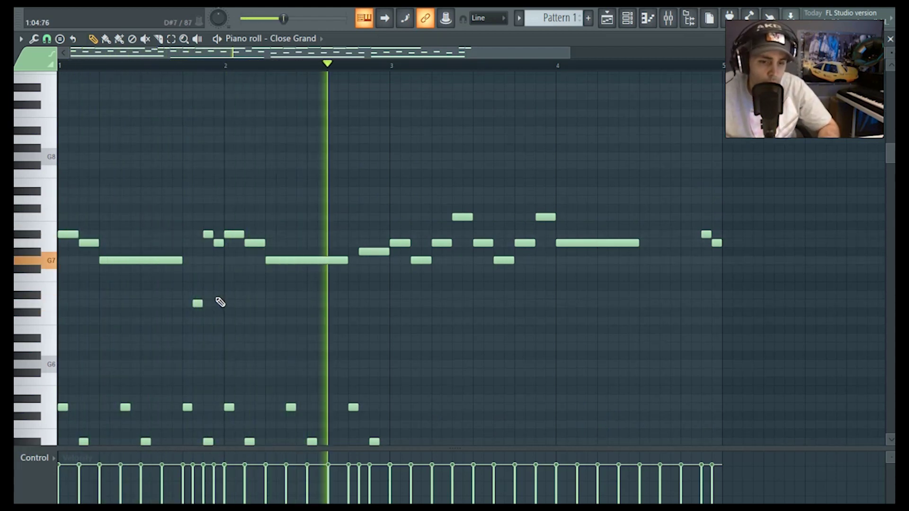
key("space")
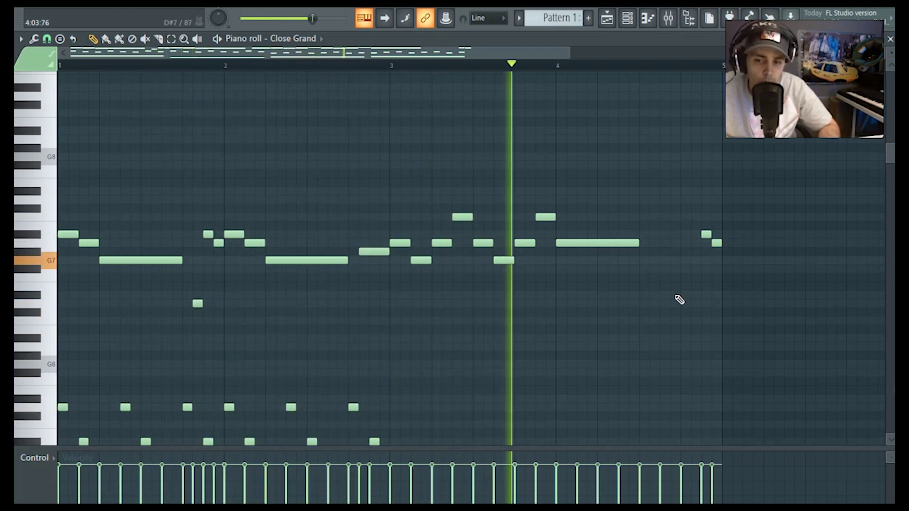
- Try a matching quarter-beat D7 note directly before the A#7 at the end of bar 4, and remove it again
left_click(696, 304)
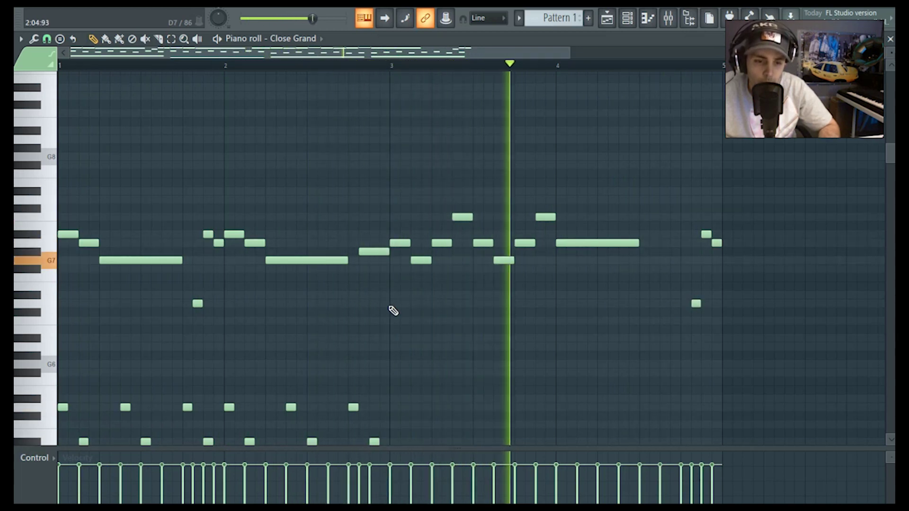
right_click(696, 304)
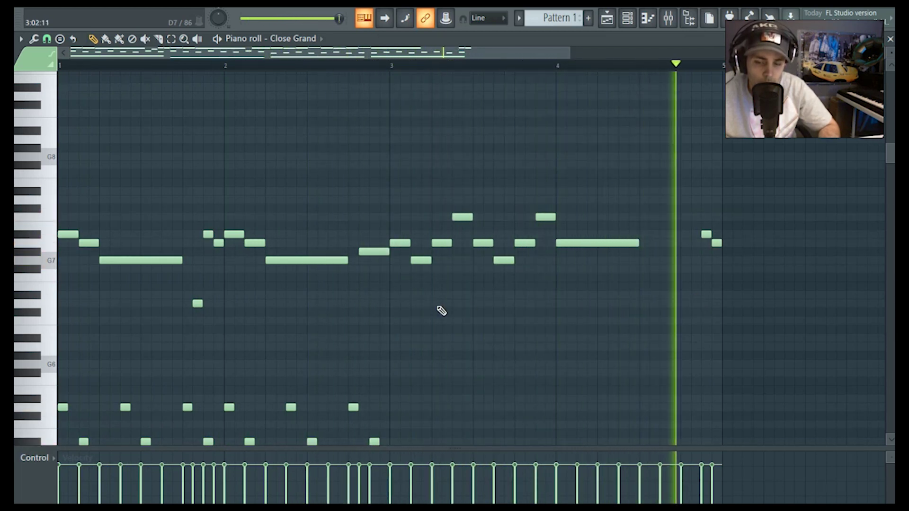
key("space")
- Add 1.25-beat counter-melody notes in bar 1: D#7 starting halfway through beat 2, and D7 on beat 4 replacing the short D7
scroll(423, 307, "down", 3)
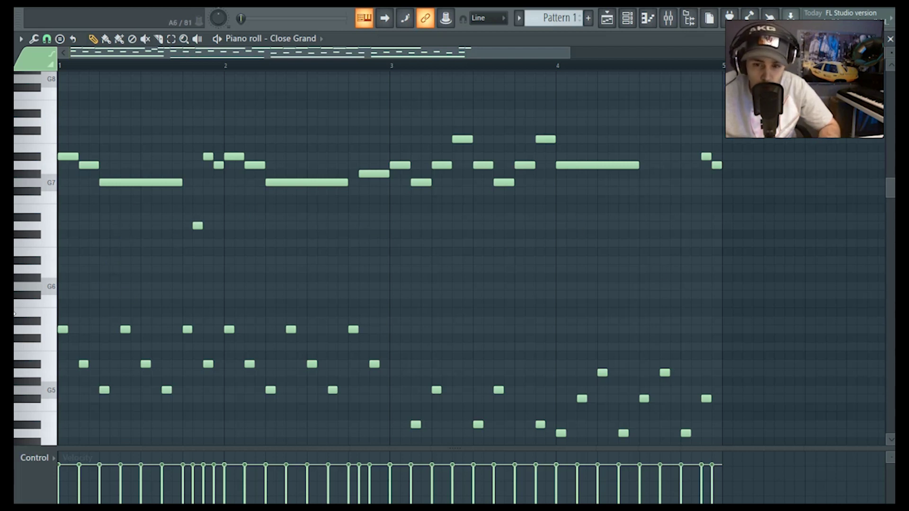
scroll(158, 341, "down", 3)
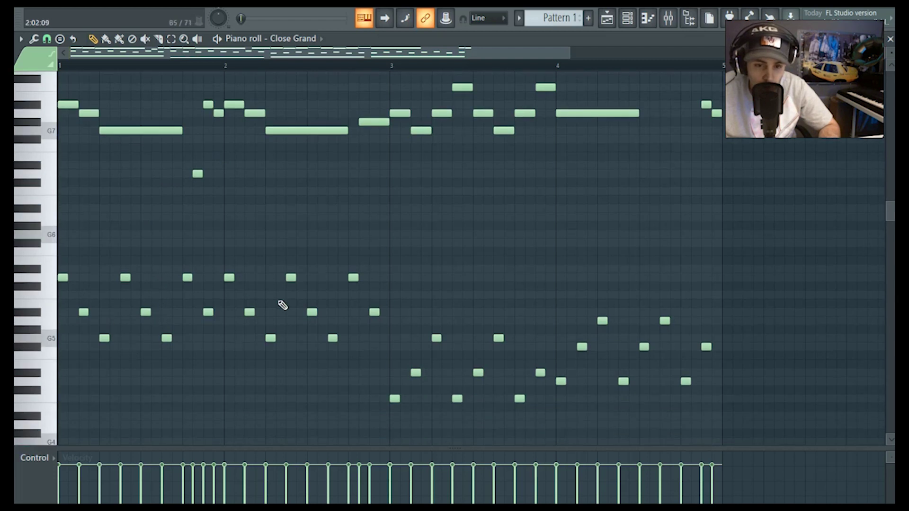
scroll(146, 127, "up", 4)
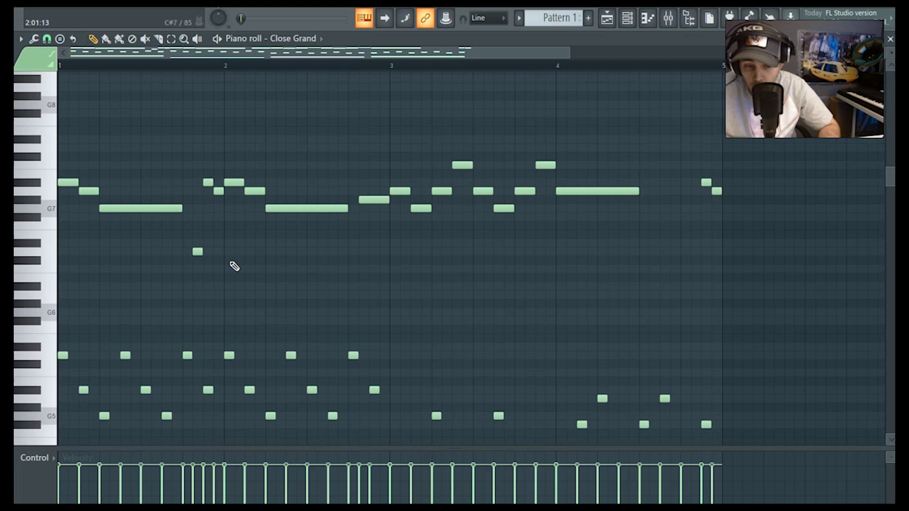
key("space")
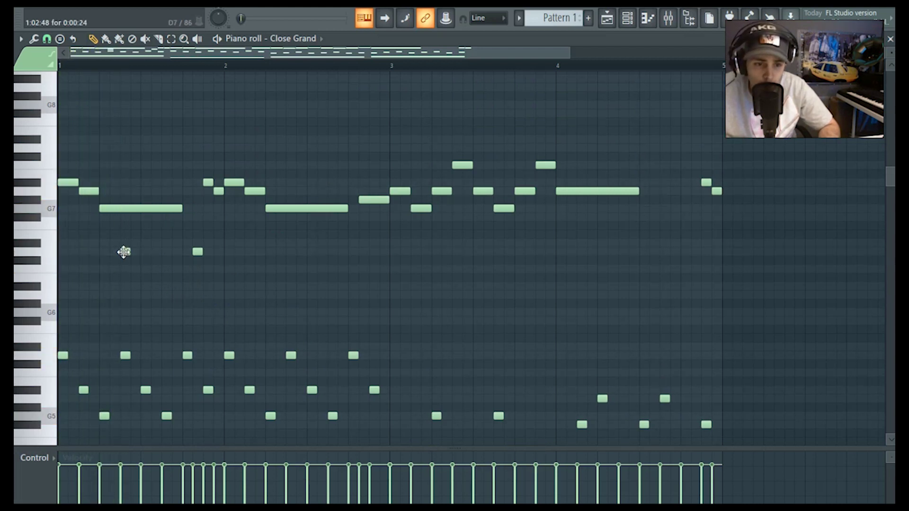
left_click_drag(127, 252, 174, 253)
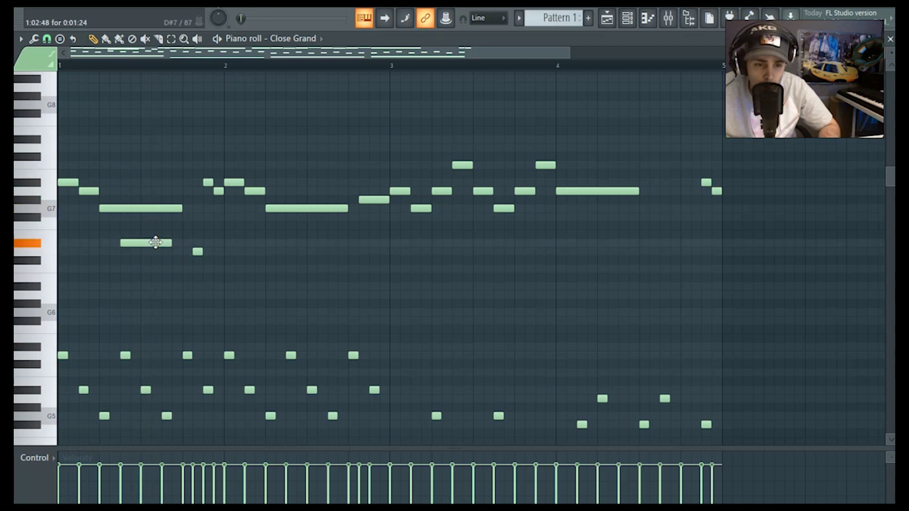
key("space")
key("space")
left_click(184, 252)
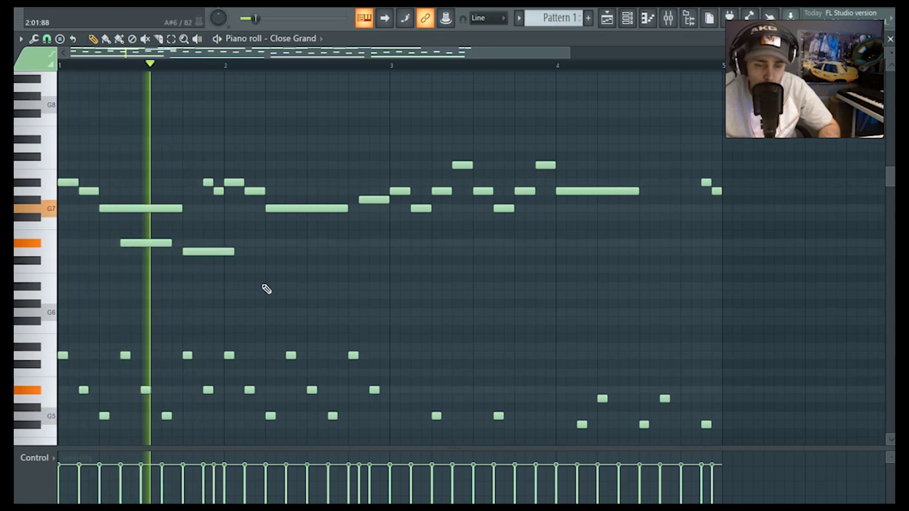
- Repeat the 1.25-beat D#7 and D7 counter-melody notes at the same positions in bar 2, and listen
left_click(288, 244)
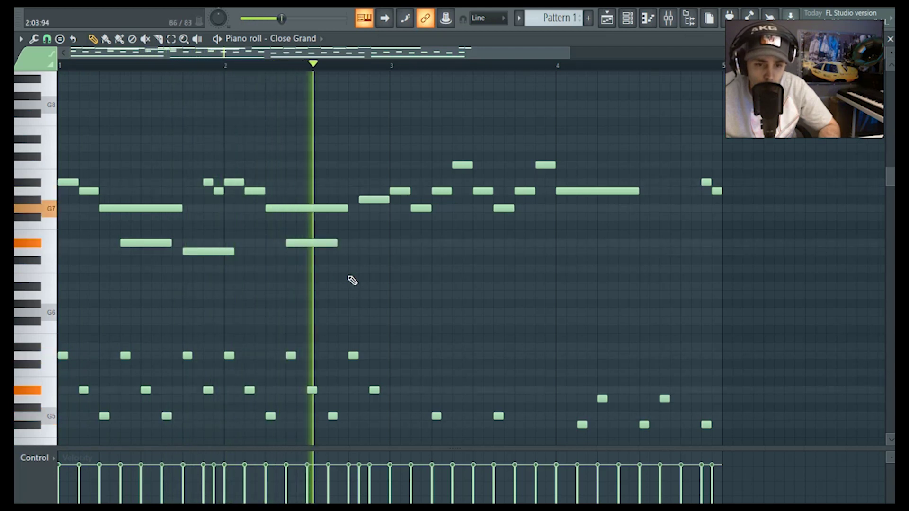
left_click(350, 251)
key("space")
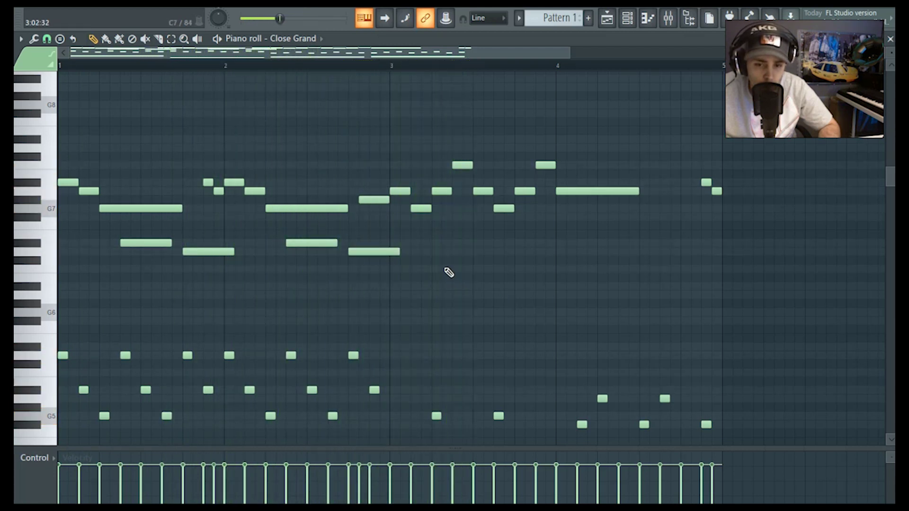
key("space")
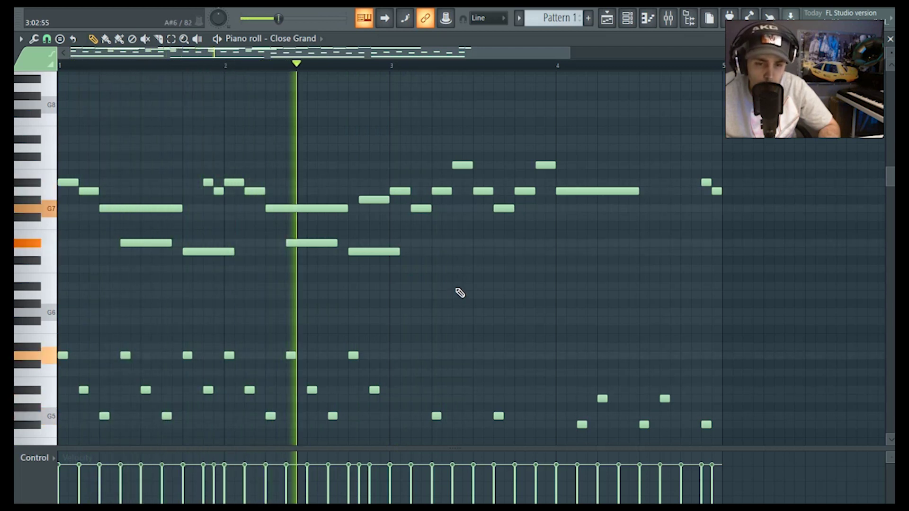
- Continue the counter-melody with 1.25-beat A#6 and C7 in bar 3, 1.25-beat A6 and one-beat G6 in bar 4, and listen to the pattern
left_click(456, 269)
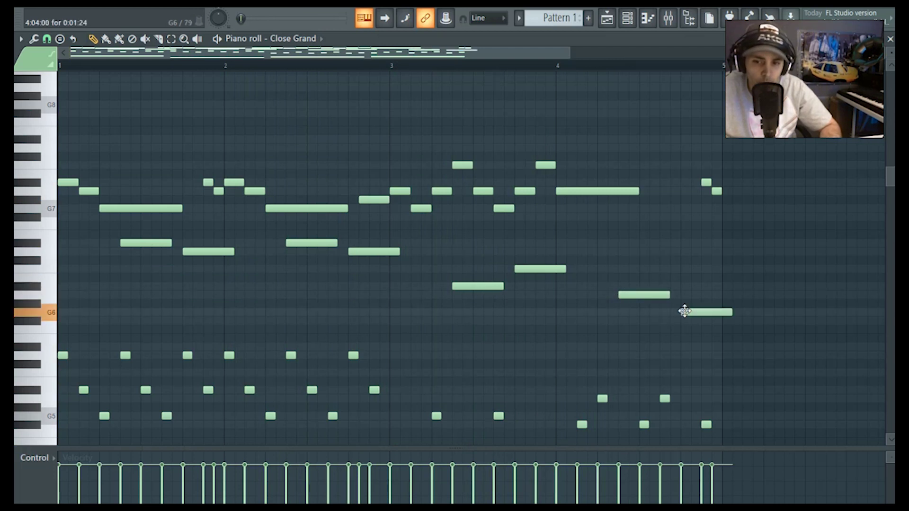
left_click_drag(732, 311, 722, 312)
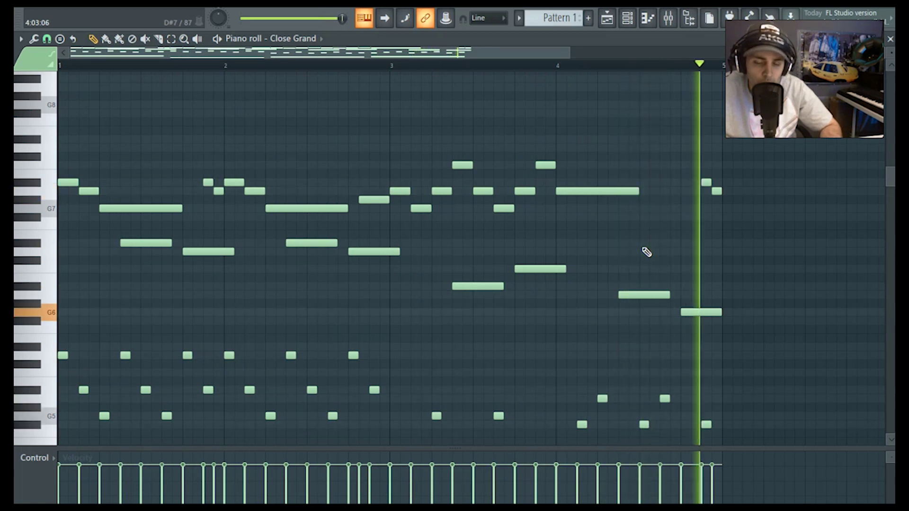
scroll(416, 286, "down", 10)
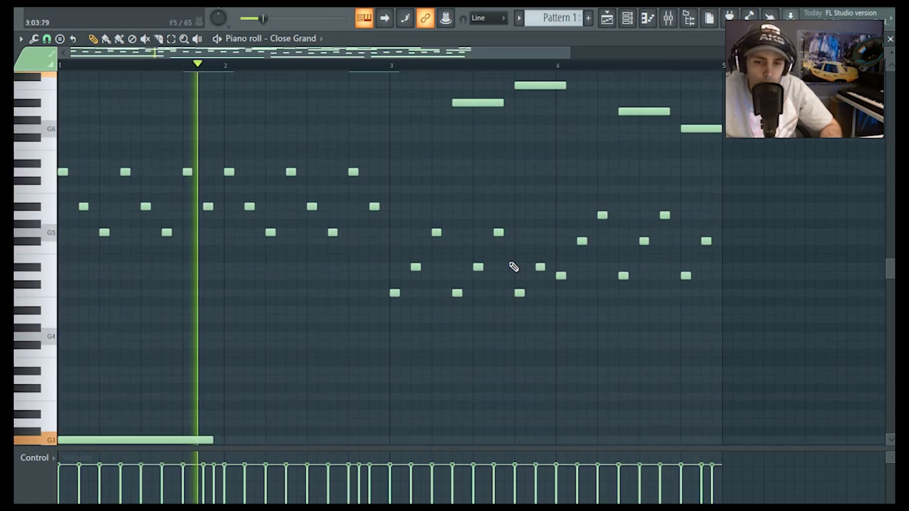
scroll(564, 266, "up", 10)
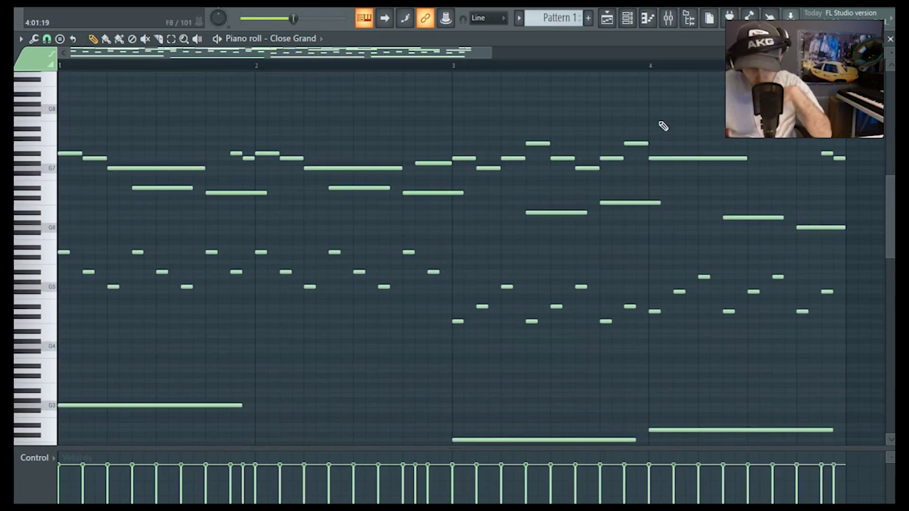
scroll(663, 128, "down", 3)
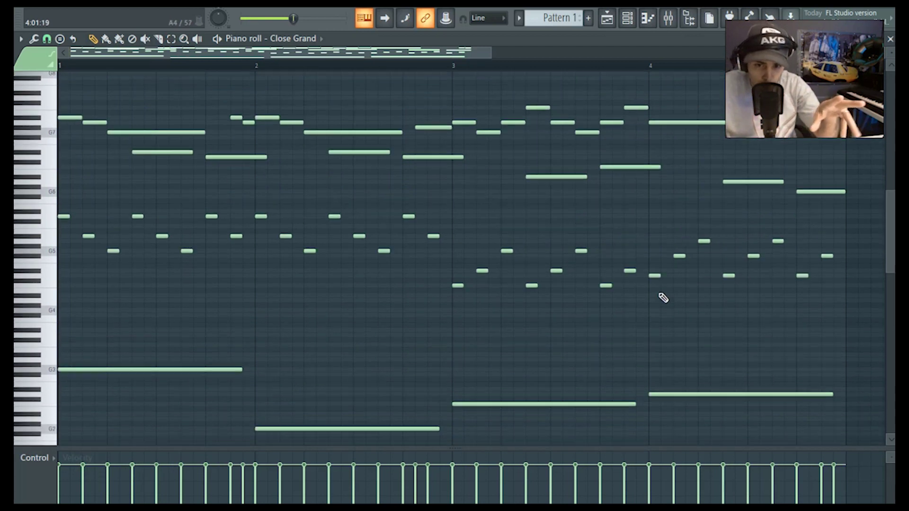